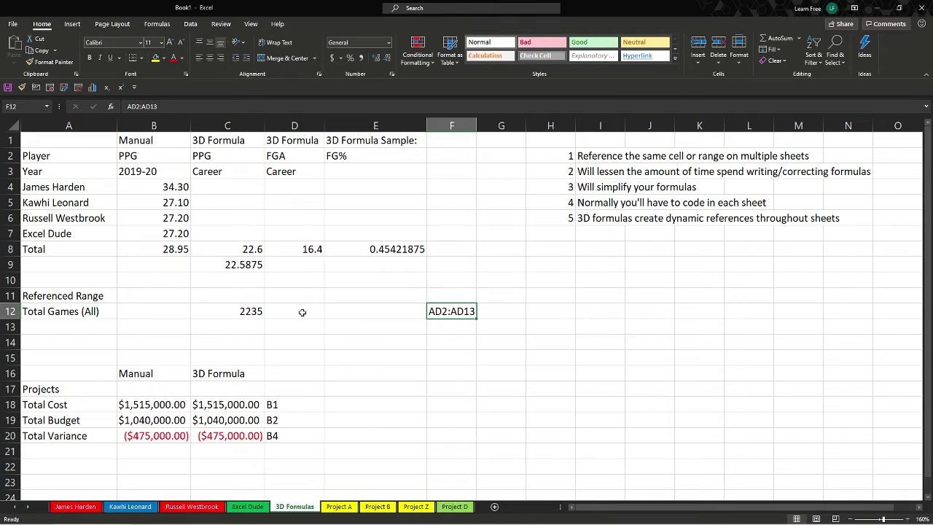
- Select the Manual heading and inspect the manual AVERAGE formula in B8
click(312, 315)
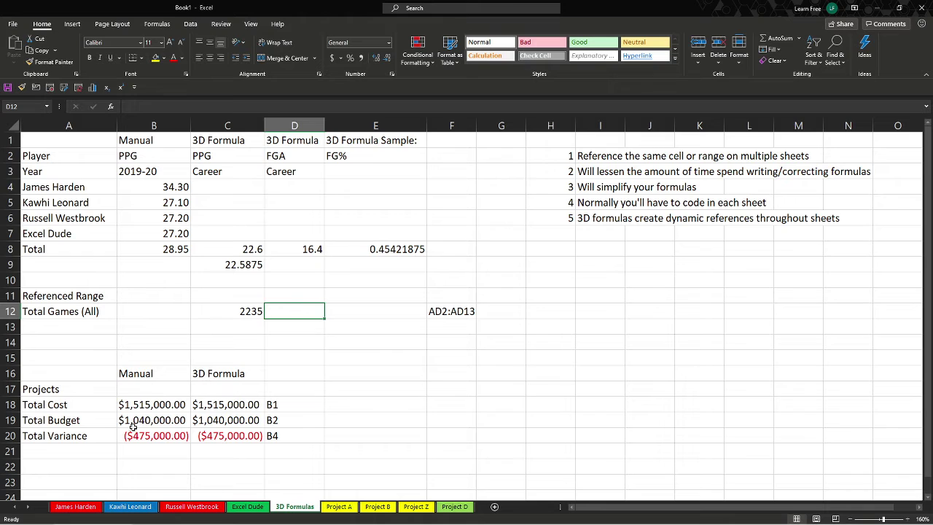
click(123, 404)
click(137, 142)
click(168, 246)
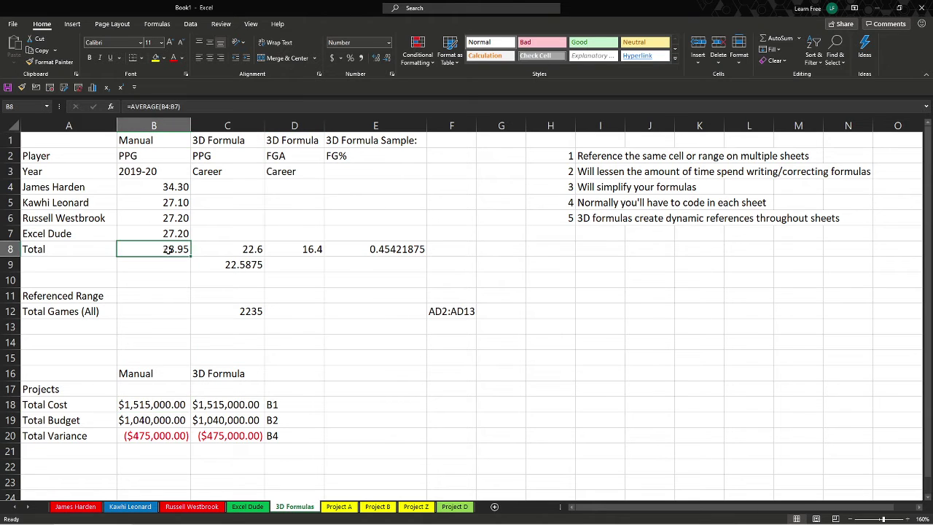
- Review the cross-sheet player references in B4:B7 against B8's manual average
click(139, 186)
drag(123, 185, 129, 239)
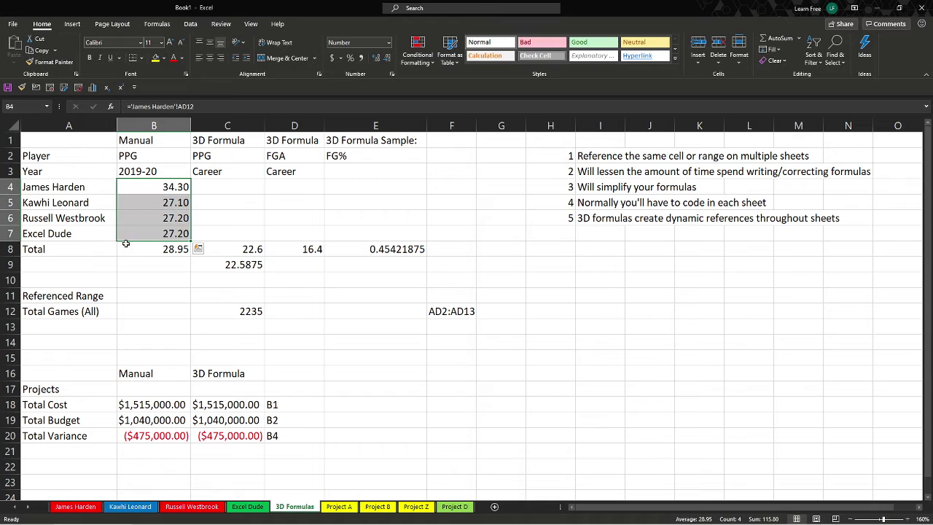
click(150, 188)
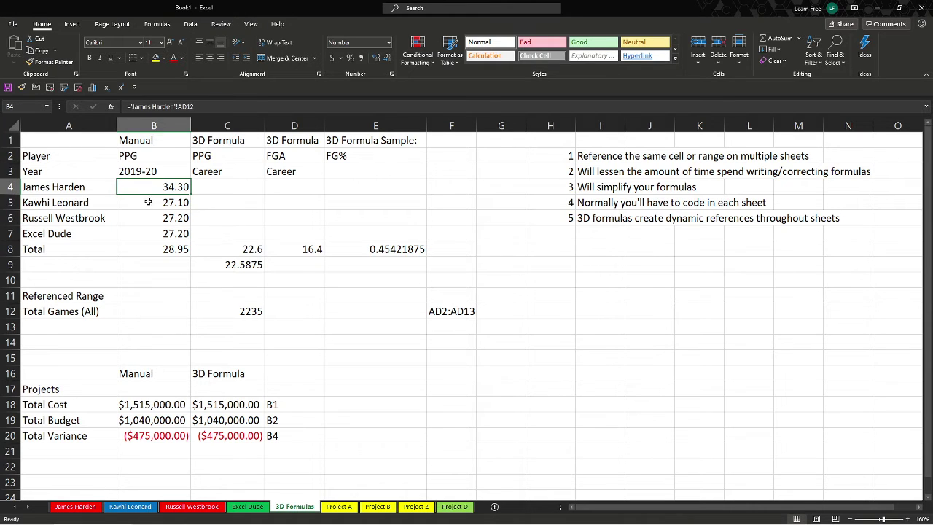
click(149, 204)
click(147, 220)
click(146, 238)
click(148, 248)
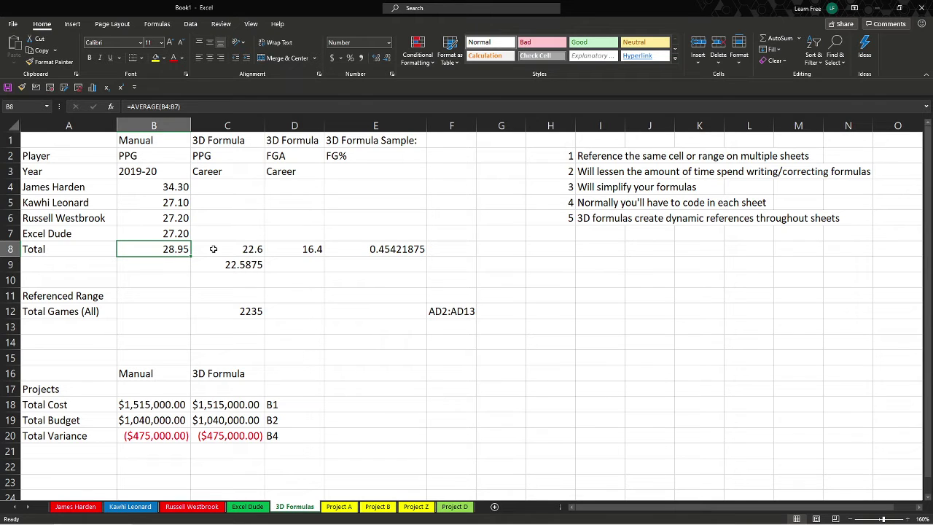
click(85, 236)
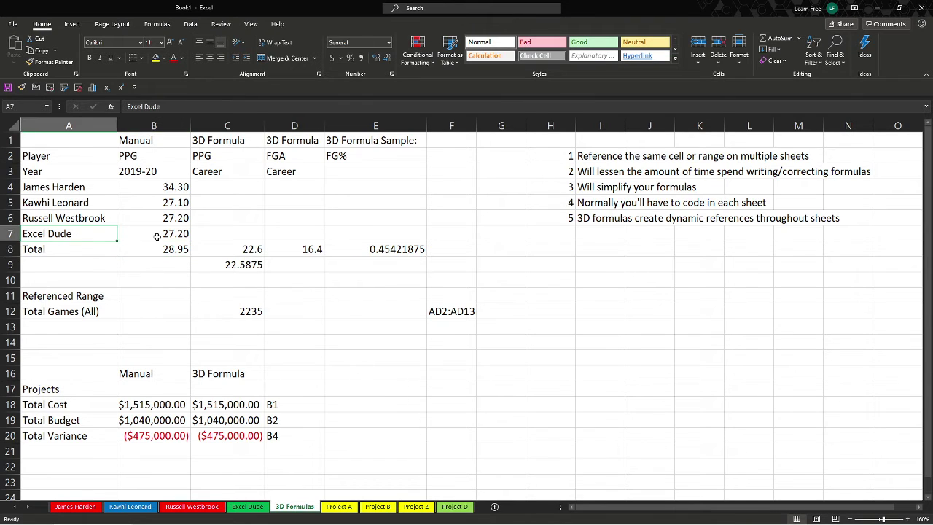
click(157, 249)
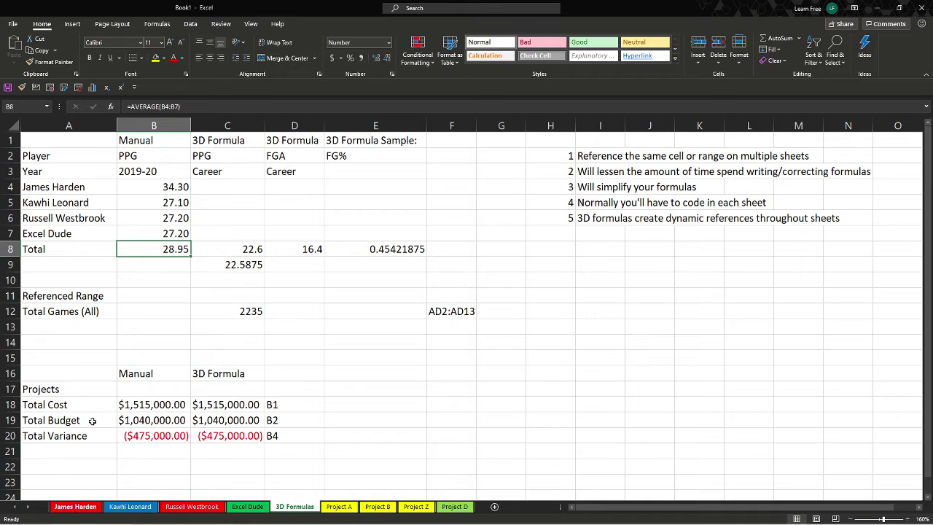
- Trace B4's reference to James Harden's 2019-20 points in AD12, leaving the formula unchanged
click(121, 187)
double_click(123, 188)
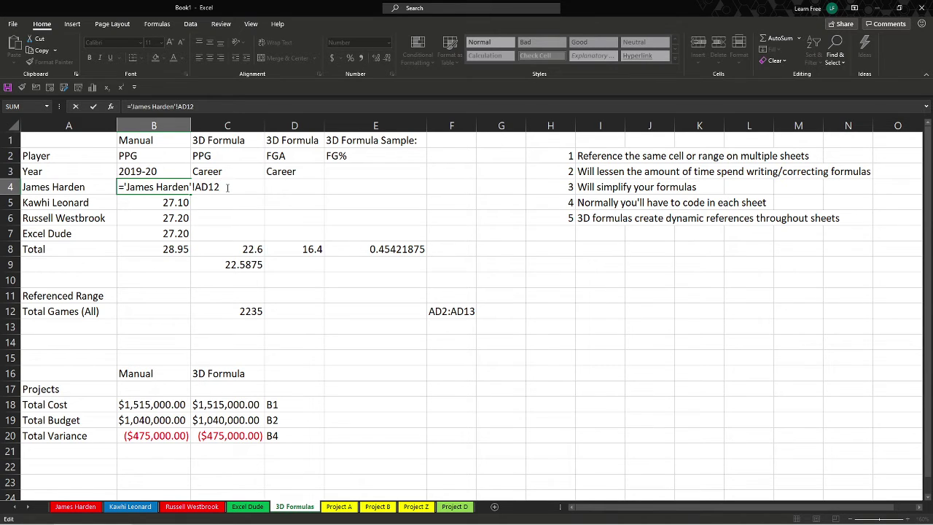
key(Return)
click(75, 506)
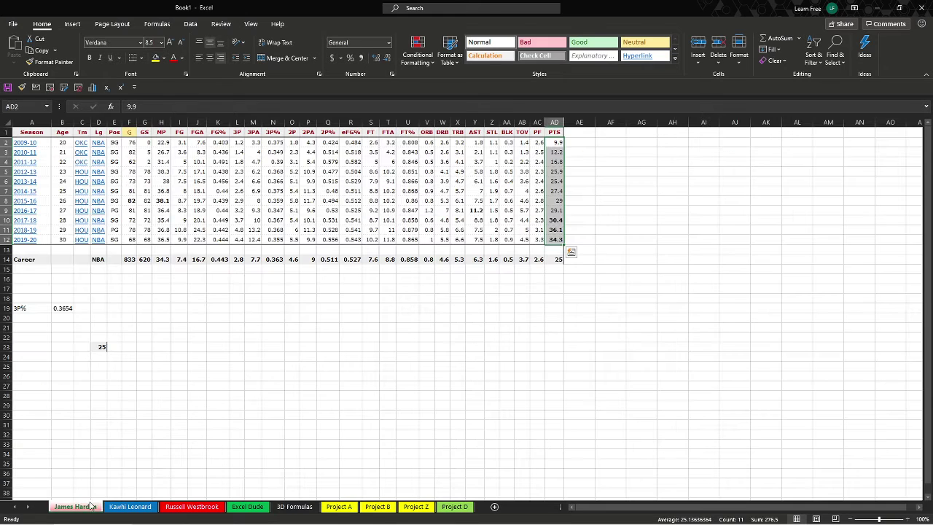
click(550, 239)
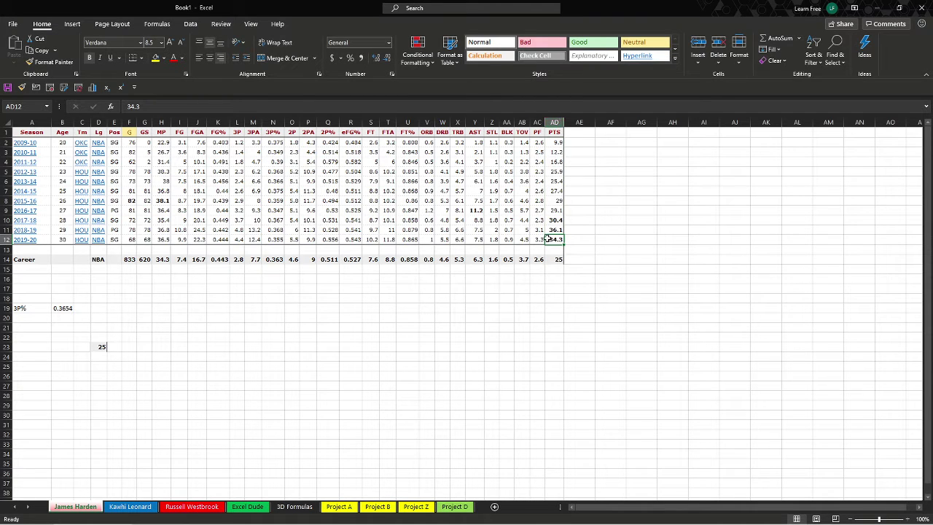
key(shift+space)
click(548, 239)
click(302, 508)
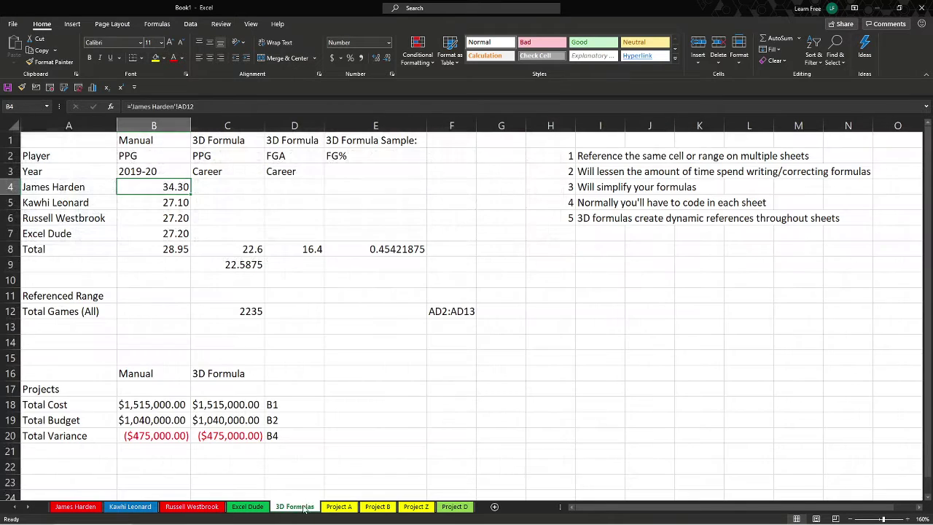
- Check the B5–B7 references and locate Excel Dude's 2019-20 points in AD13
click(149, 207)
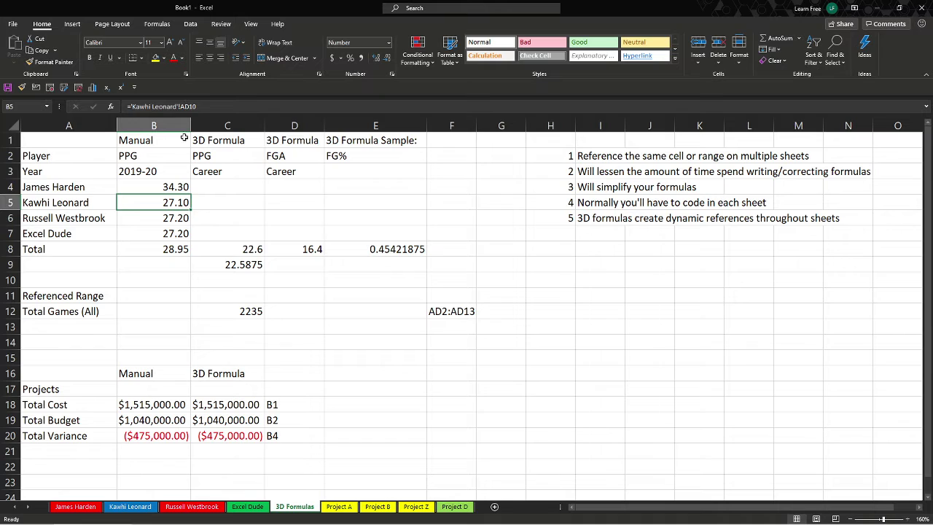
key(Down)
click(152, 230)
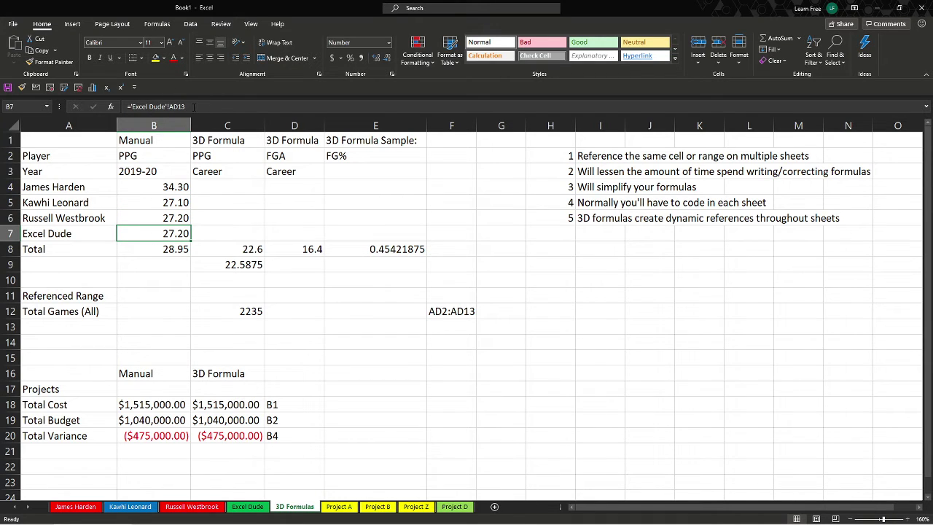
click(248, 506)
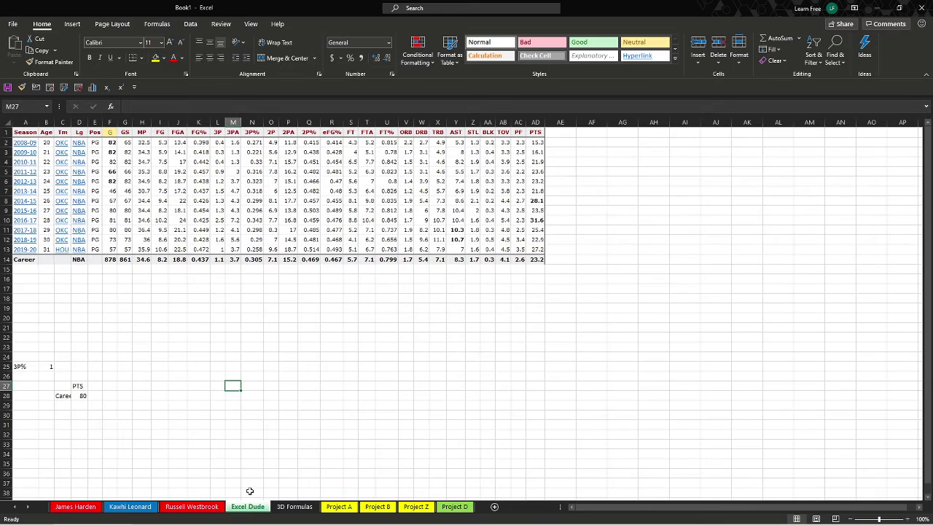
click(539, 250)
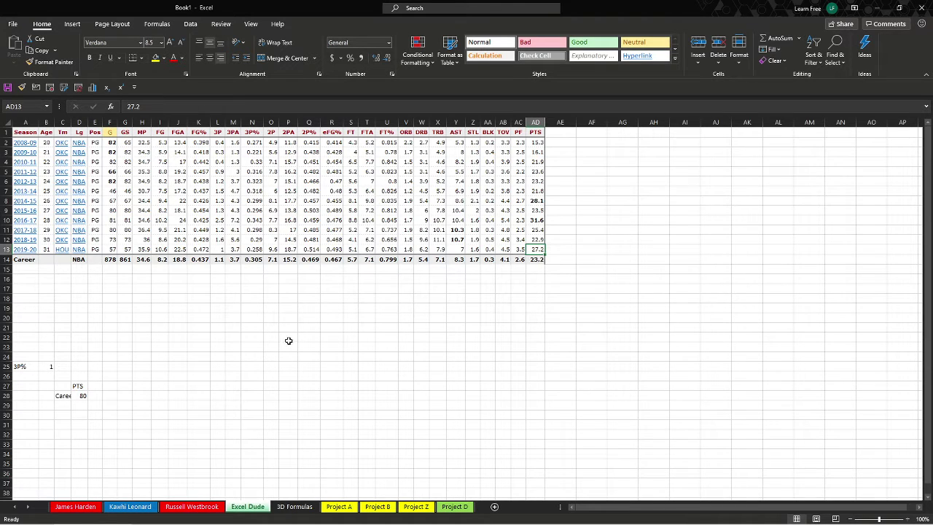
key(shift+space)
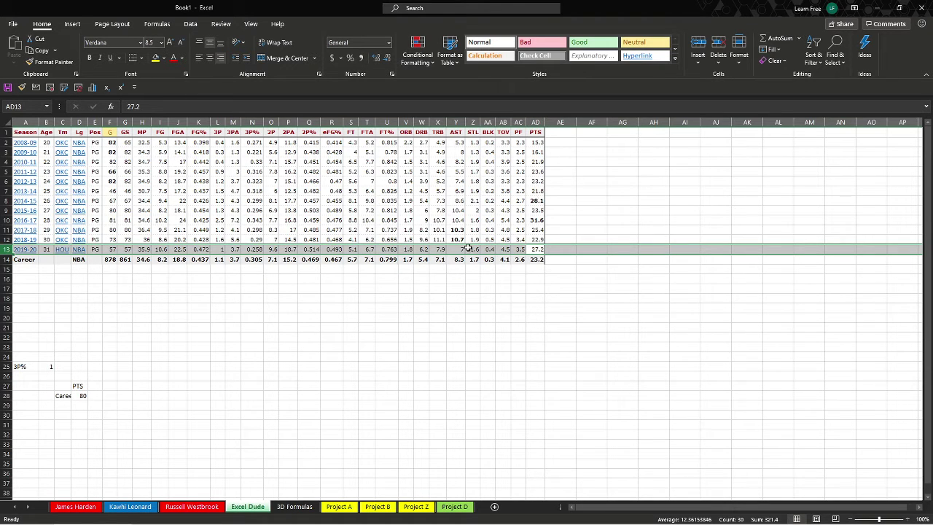
click(531, 248)
- Check Russell Westbrook's 2019-20 season row in AD13, then return to 3D Formulas
click(210, 506)
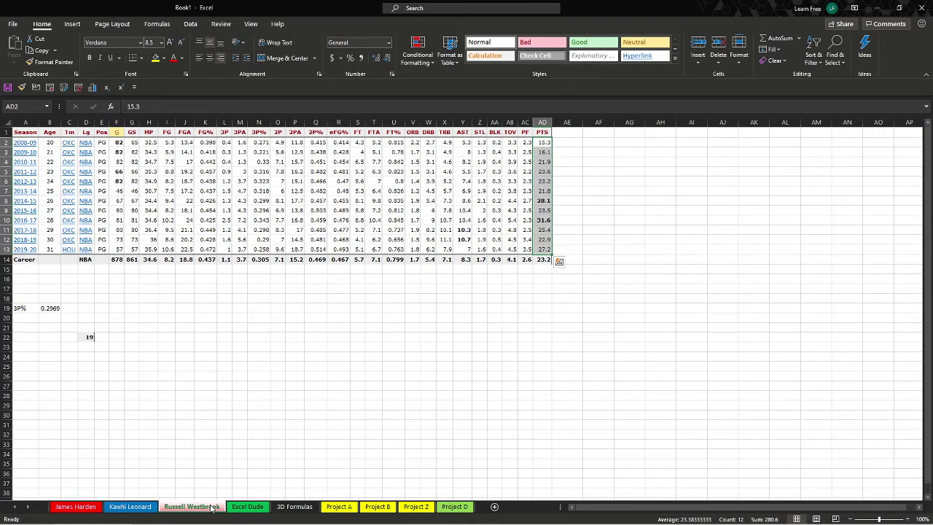
click(538, 250)
key(shift+space)
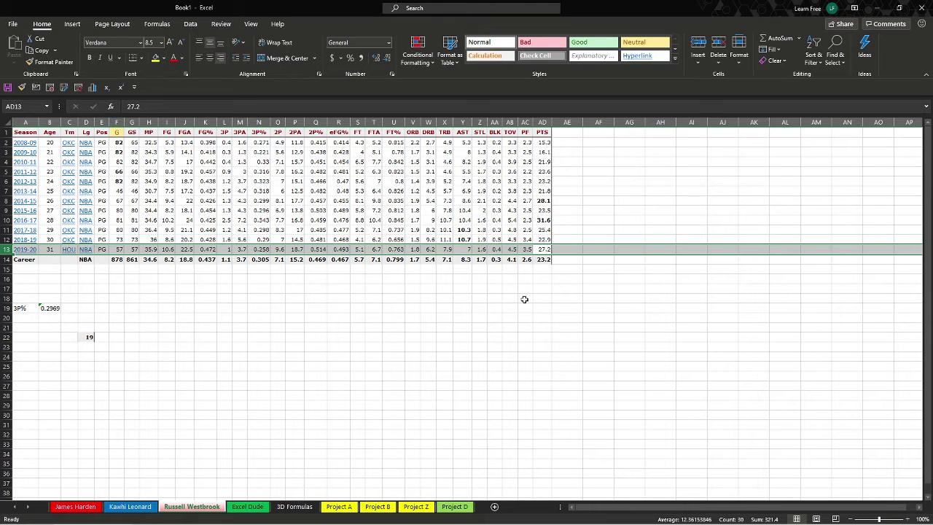
click(256, 507)
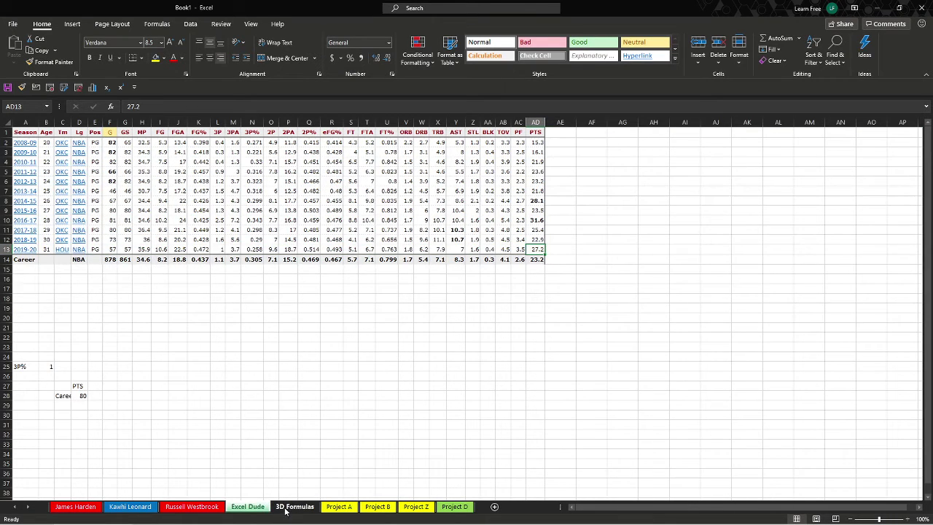
click(283, 512)
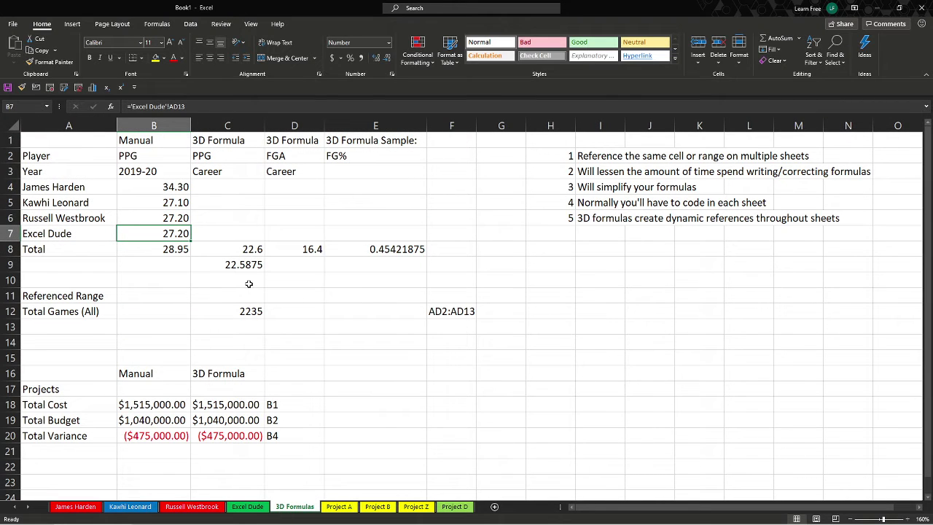
- Compare C8's 3D AVERAGE with B8's manual average, then go to the James Harden sheet
click(182, 250)
click(208, 253)
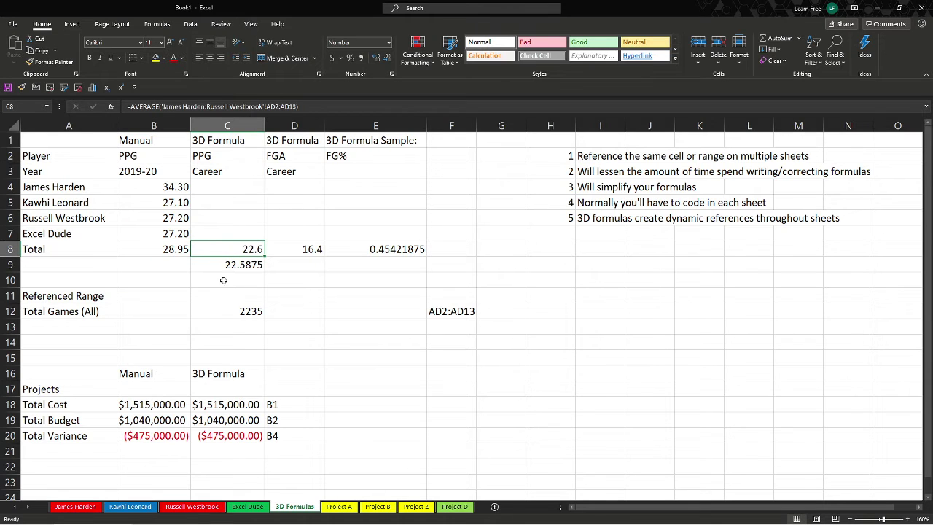
click(154, 247)
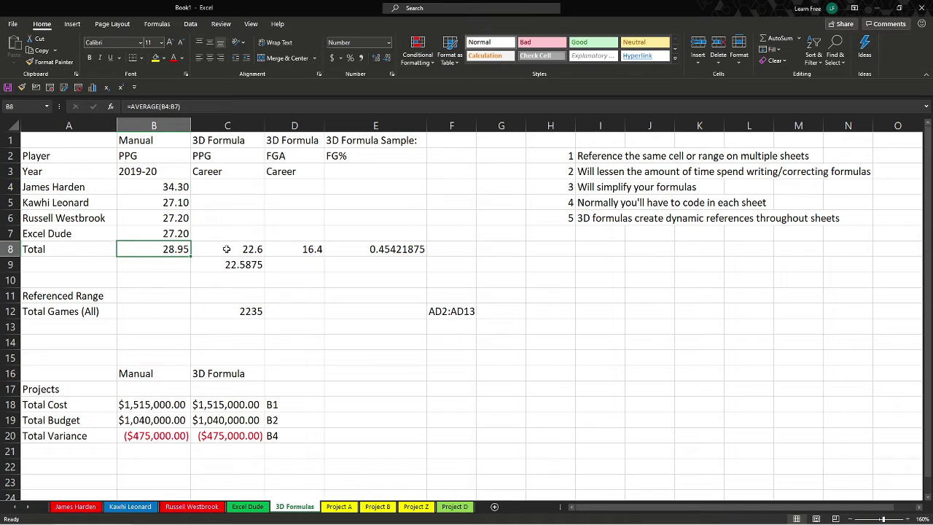
key(F2)
key(Escape)
click(166, 237)
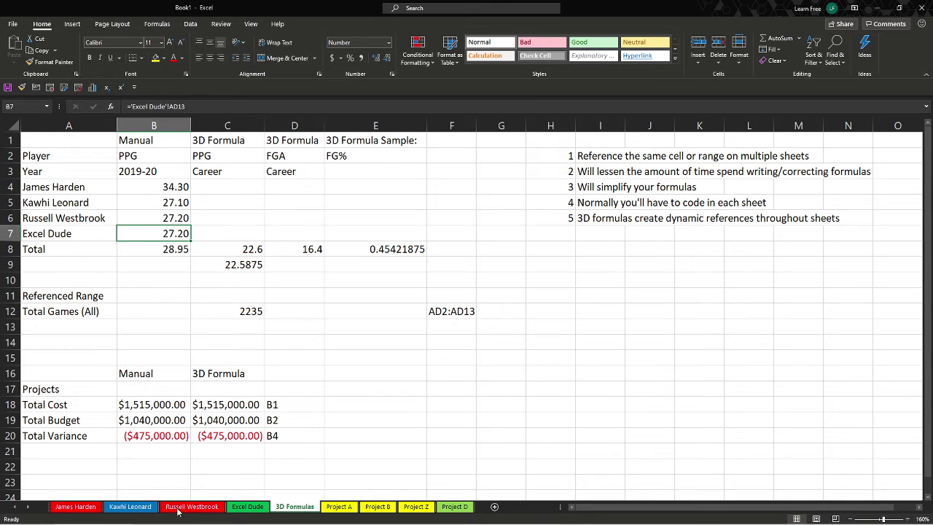
click(157, 248)
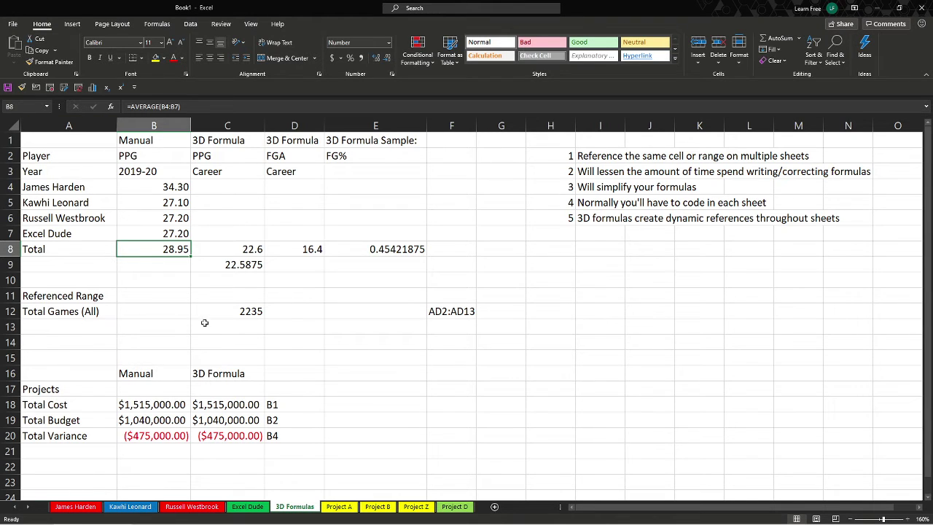
click(88, 507)
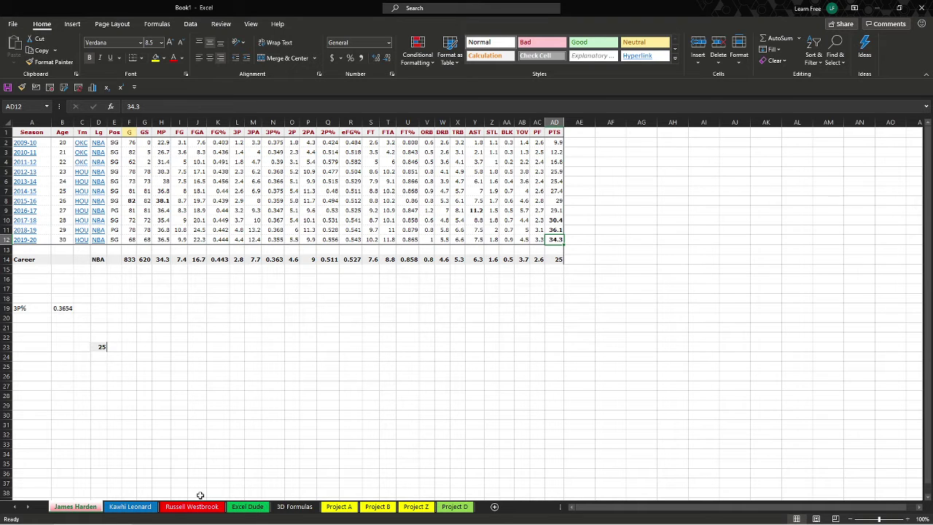
- Glance at the Kawhi Leonard and Excel Dude sheets, then select C8's 3D AVERAGE on 3D Formulas
click(140, 510)
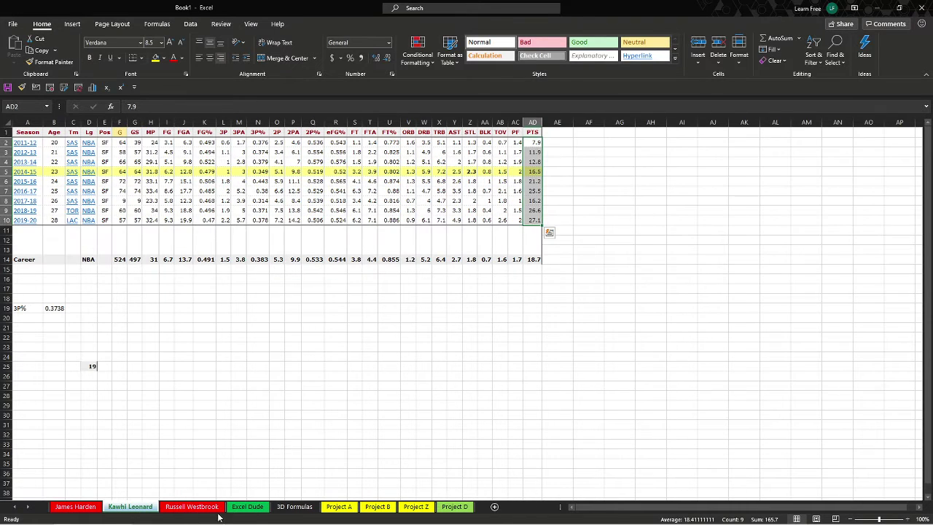
click(247, 507)
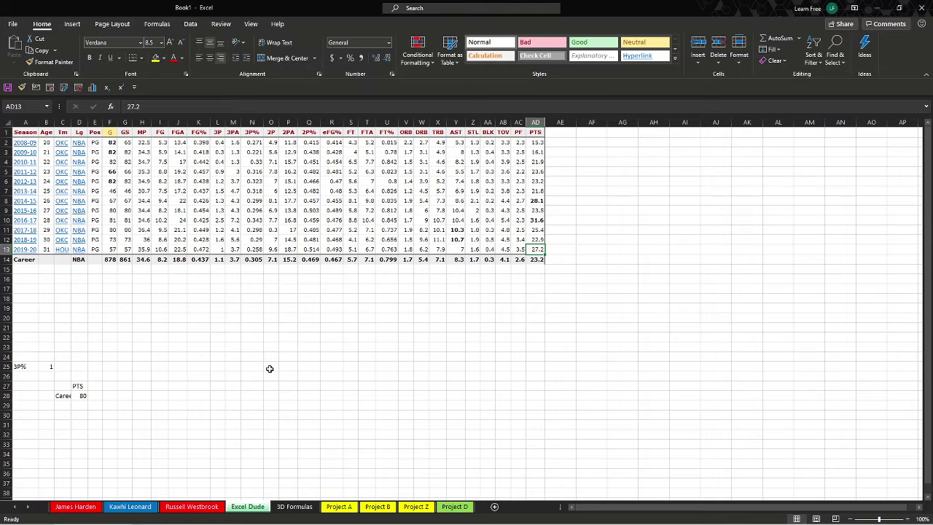
click(295, 507)
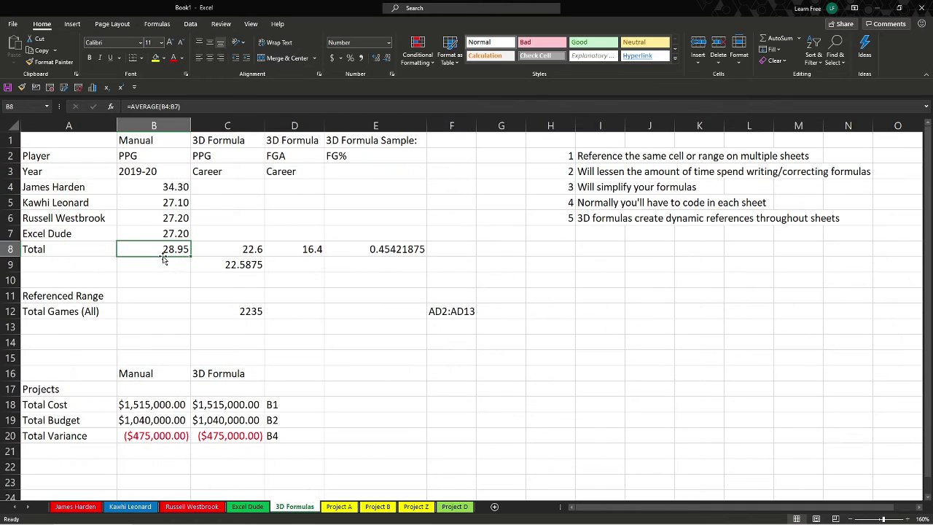
click(216, 247)
click(176, 251)
click(222, 191)
click(213, 246)
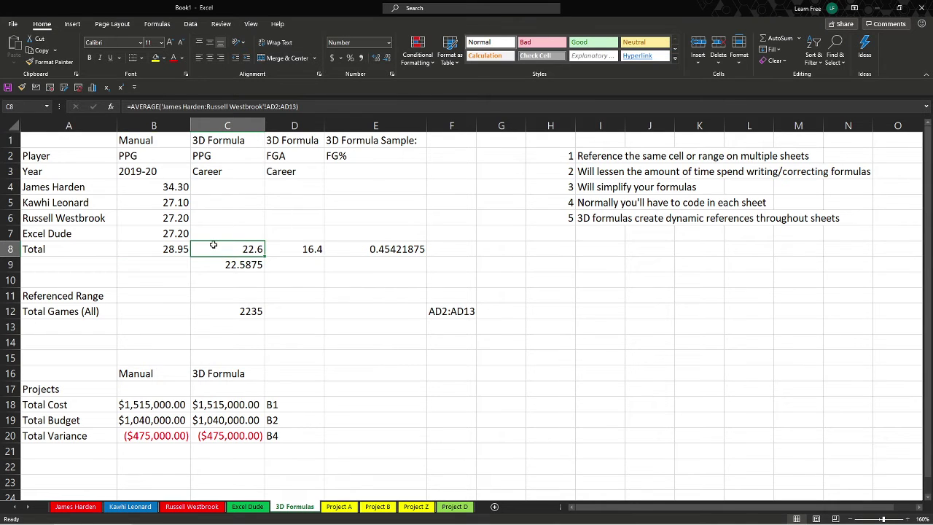
- Re-enter C8 as =AVERAGE('James Harden:Russell Westbrook'!AD2:AD13), giving 22.6
double_click(213, 246)
key(Escape)
text(=)
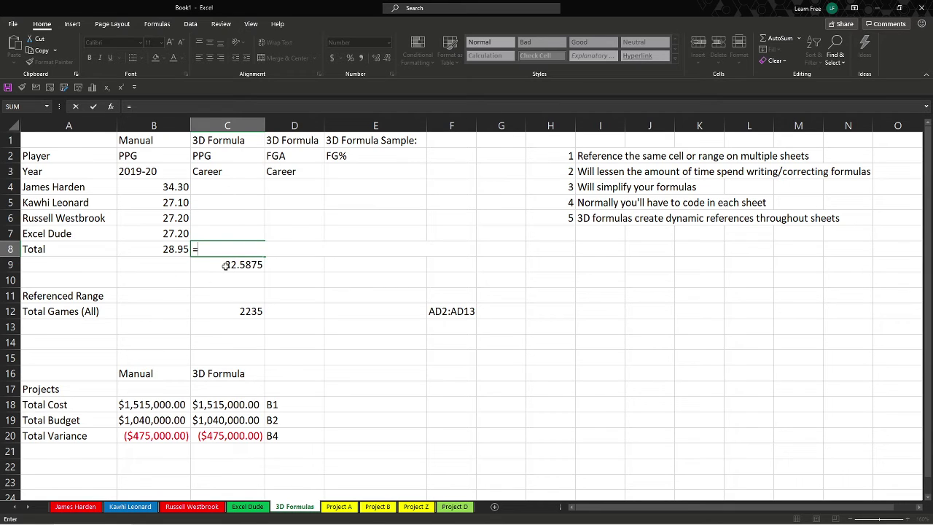
text(')
text(aver)
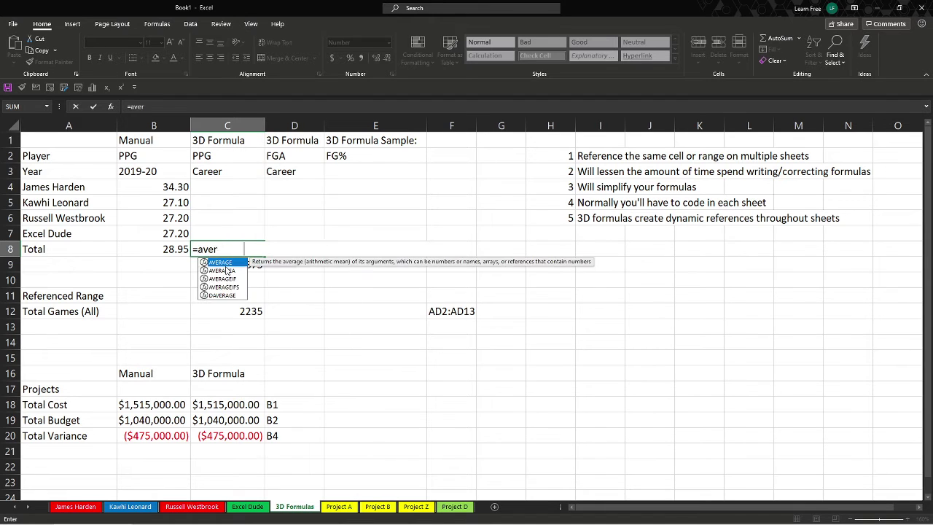
key(Tab)
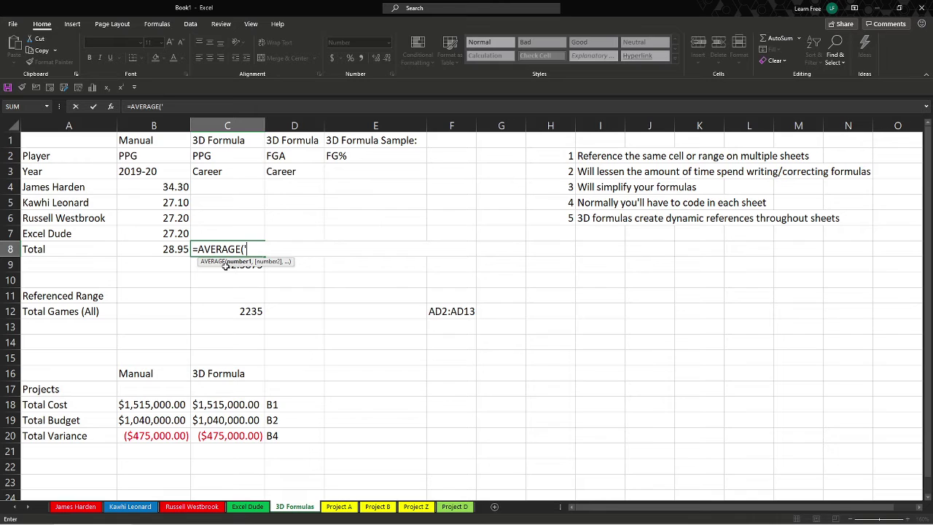
text('James Harden)
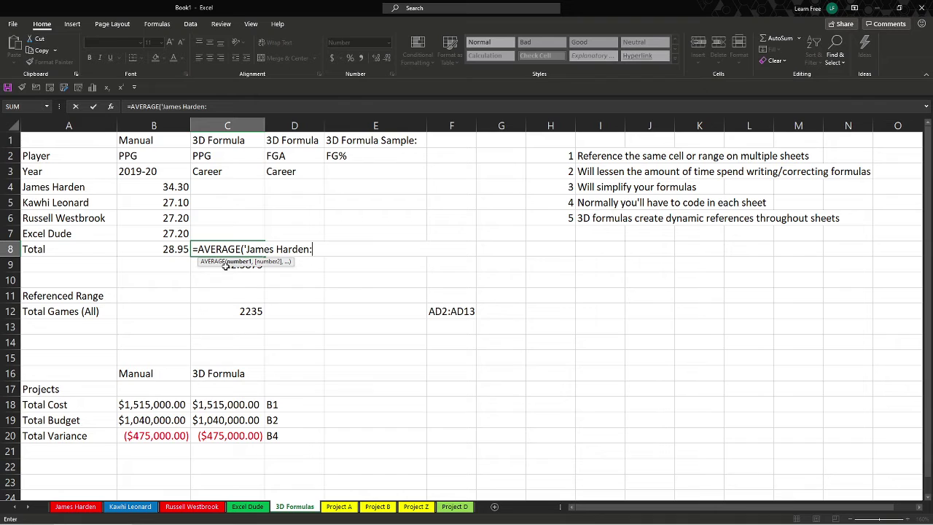
text(:Russell Westbrook'!AD2:)
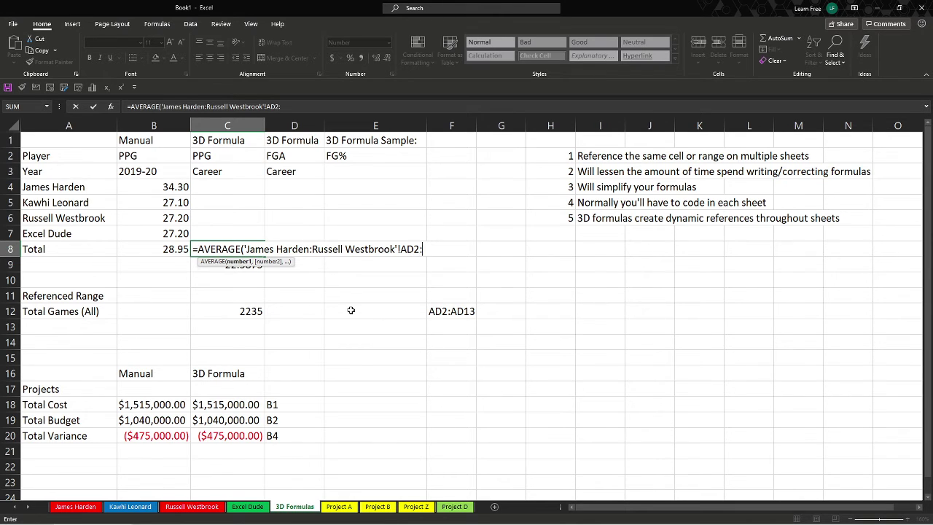
text(ad1)
key(BackSpace)
key(BackSpace)
key(BackSpace)
text(AD13))
key(Return)
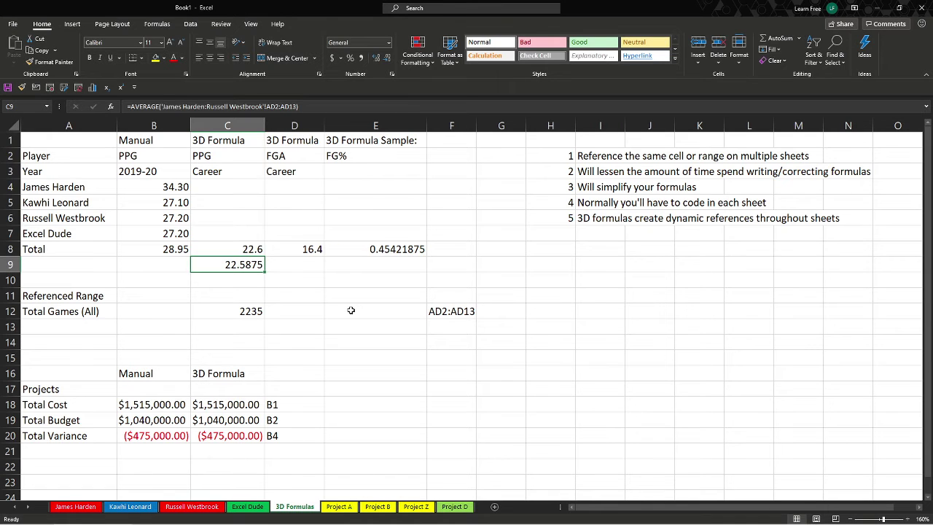
key(Up)
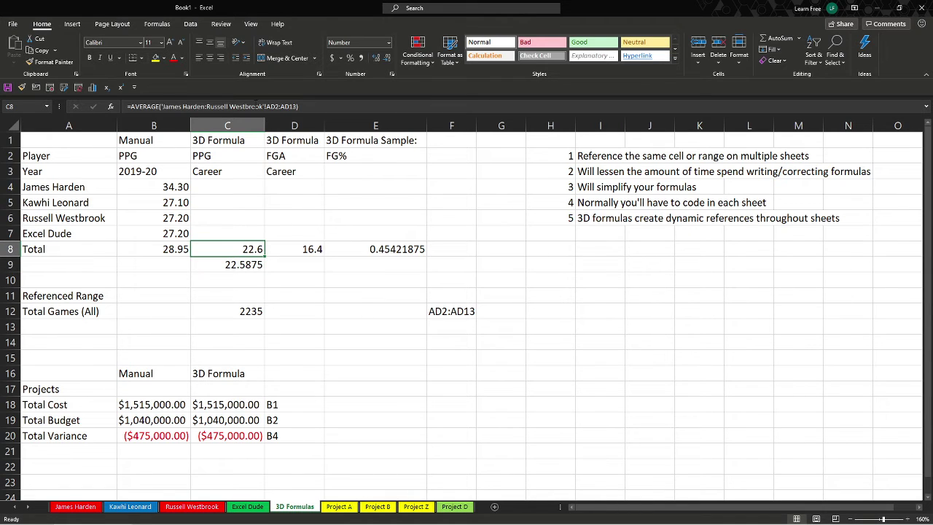
click(61, 511)
- Check the PTS values in column AD on each player sheet, then return to 3D Formulas
drag(553, 143, 558, 244)
click(130, 507)
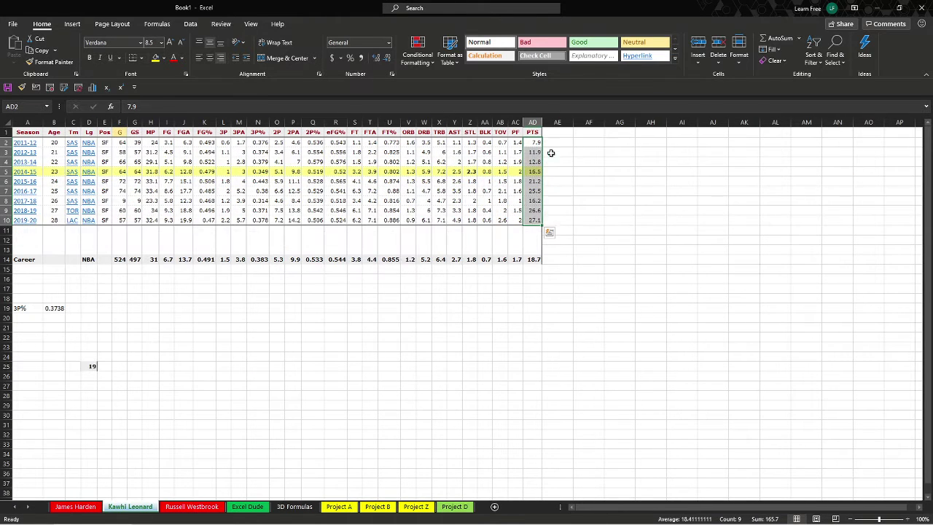
drag(535, 144, 535, 221)
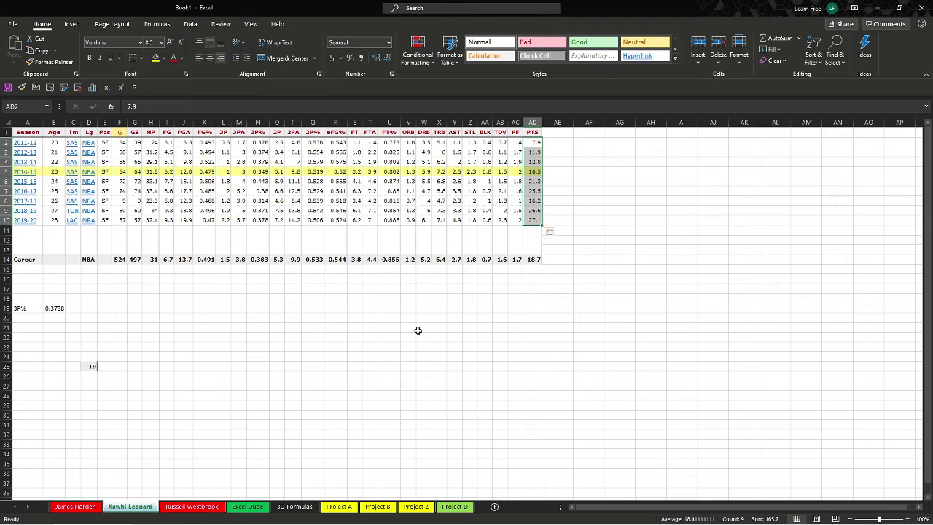
click(191, 506)
drag(544, 143, 543, 249)
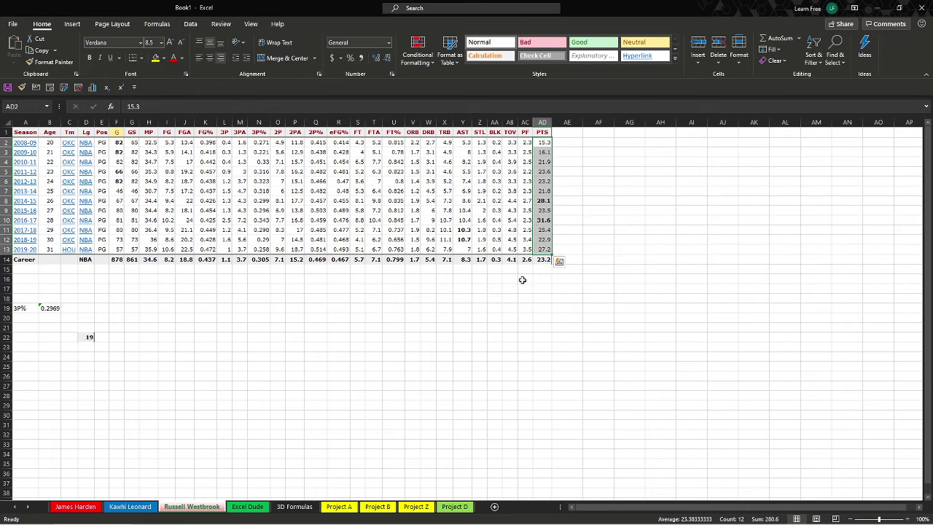
click(251, 507)
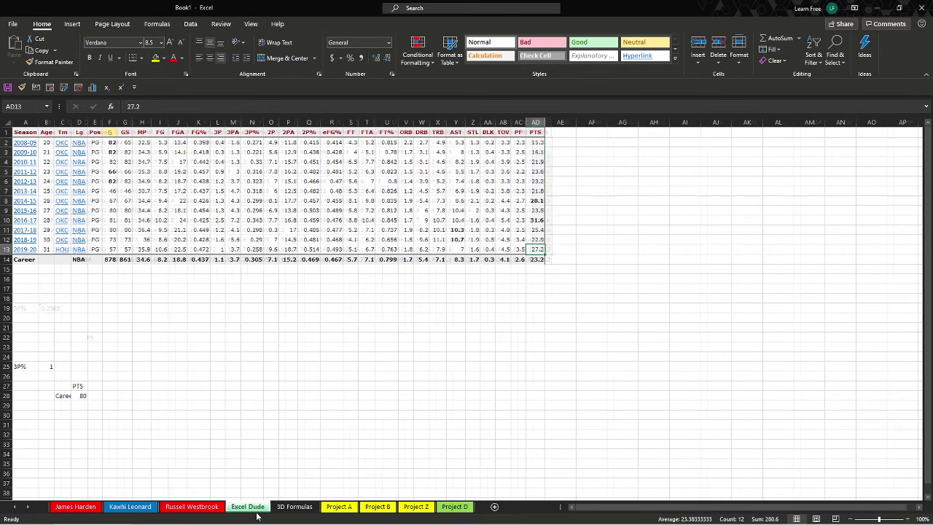
drag(535, 143, 536, 250)
click(487, 327)
click(293, 506)
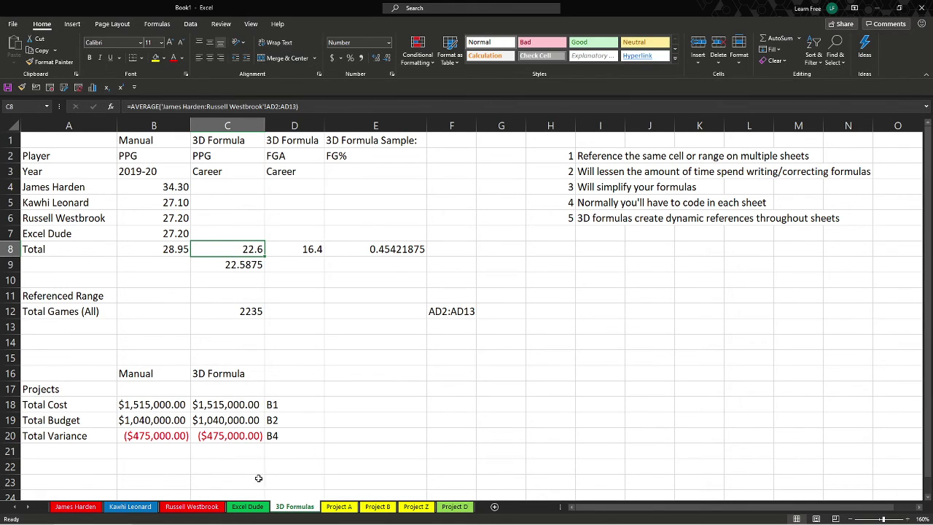
- Reorder the Excel Dude sheet several times, finally placing it after 3D Formulas
drag(247, 506, 161, 506)
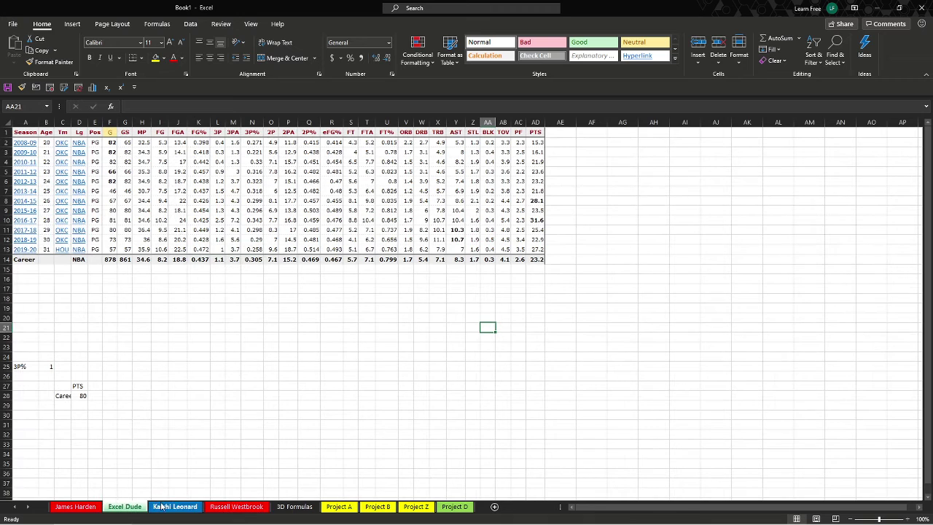
click(307, 509)
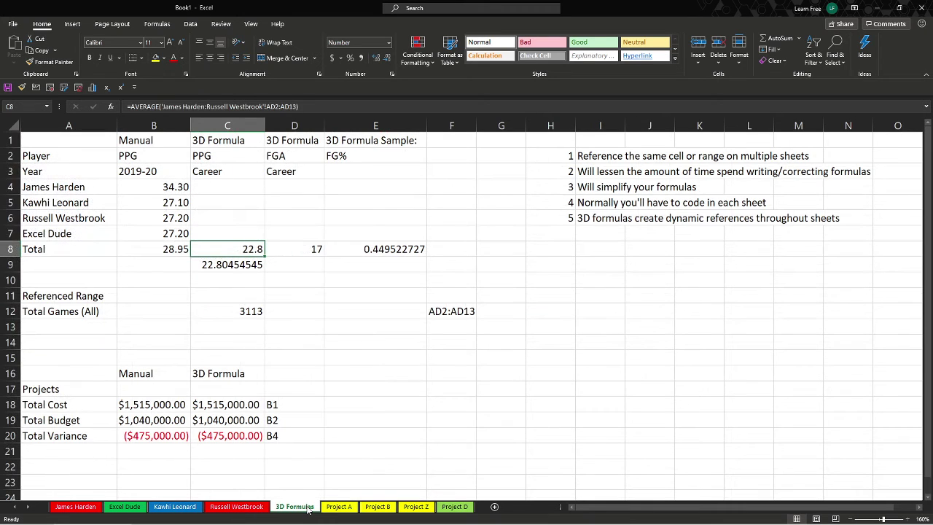
click(139, 508)
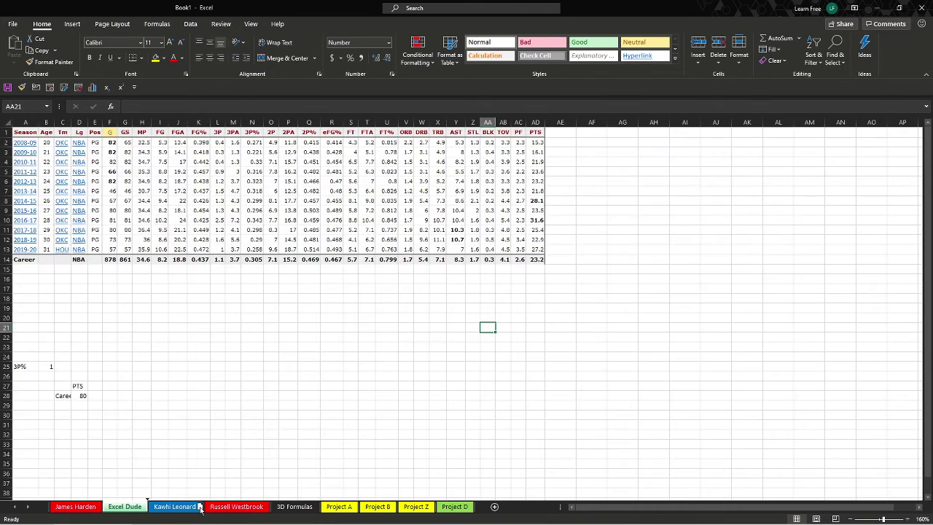
drag(200, 509, 212, 510)
click(292, 512)
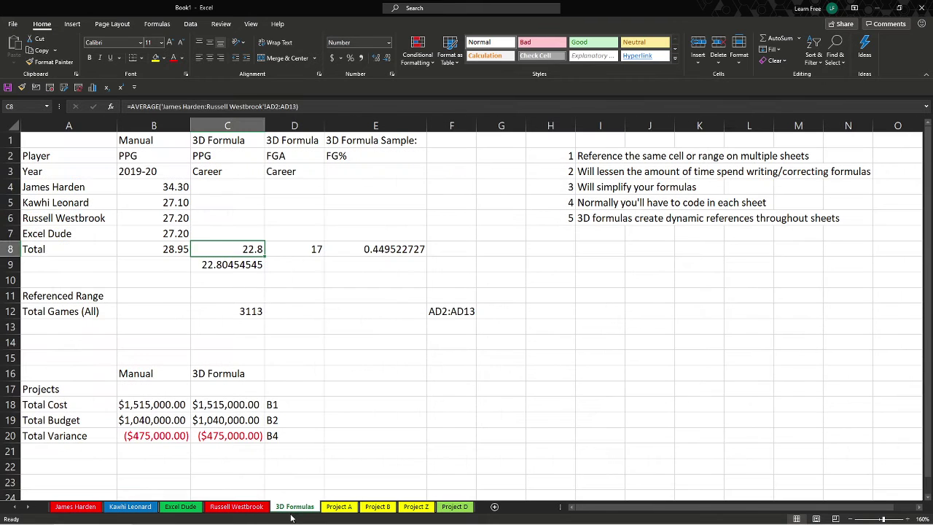
click(197, 509)
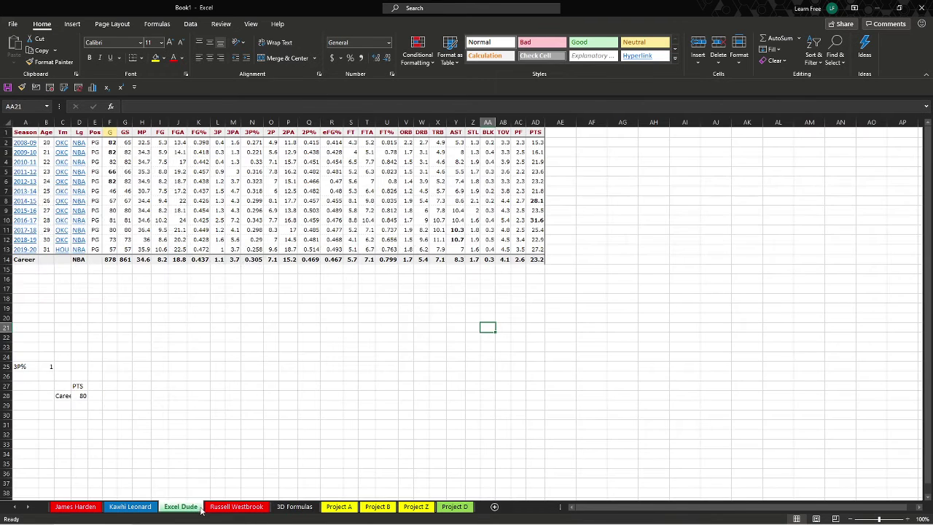
drag(244, 510, 331, 510)
click(250, 510)
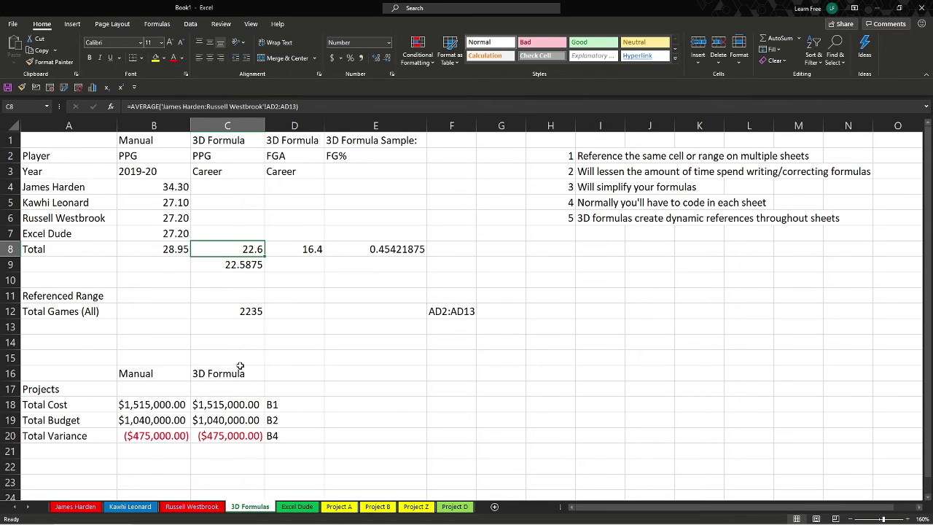
- Compare the manual and 3D results for Total Cost, Total Budget and Total Variance
click(156, 401)
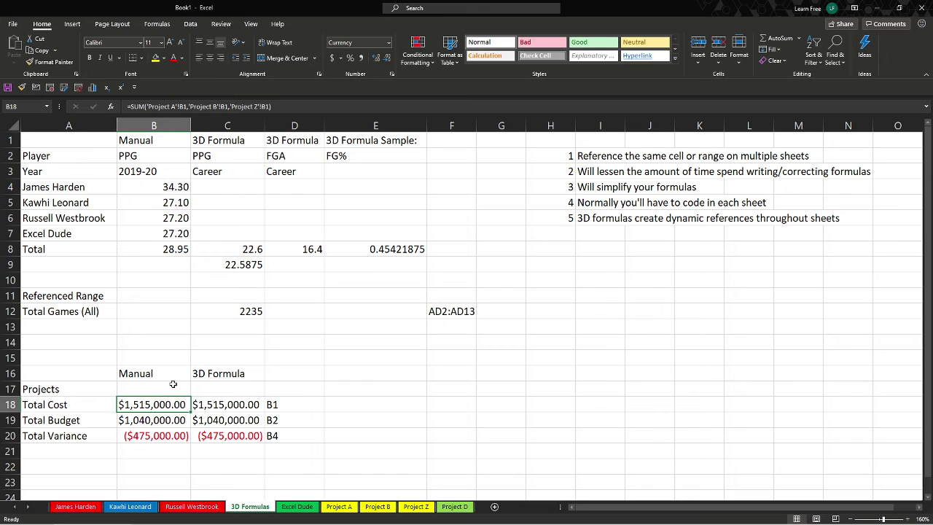
click(173, 386)
click(208, 390)
click(166, 394)
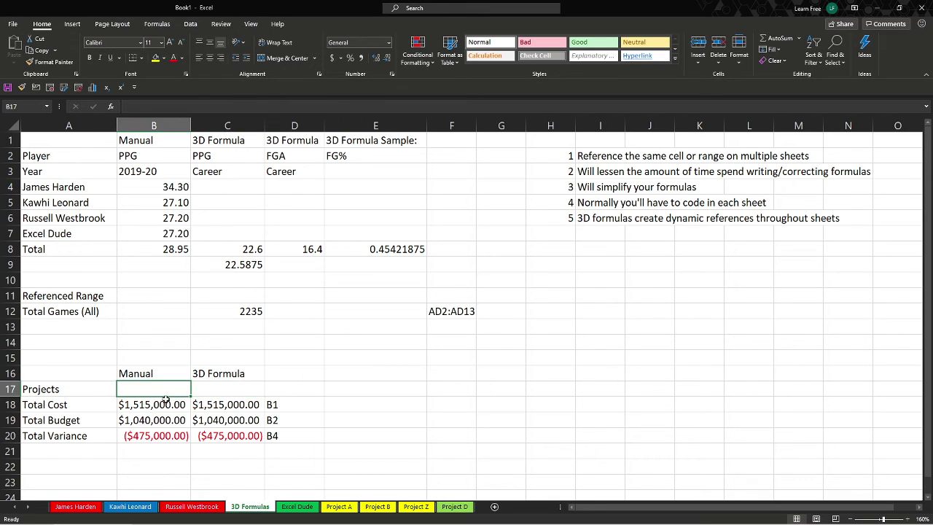
drag(124, 404, 219, 404)
drag(145, 420, 218, 421)
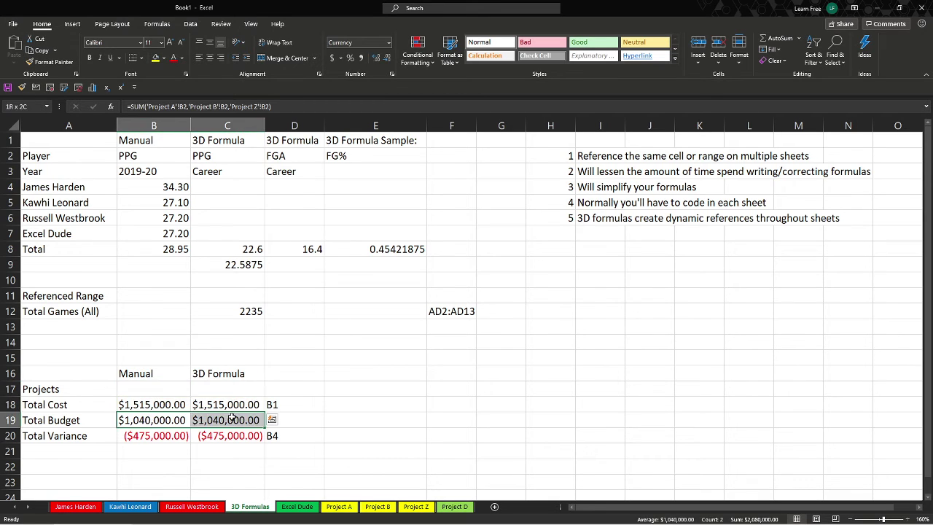
drag(149, 436, 205, 434)
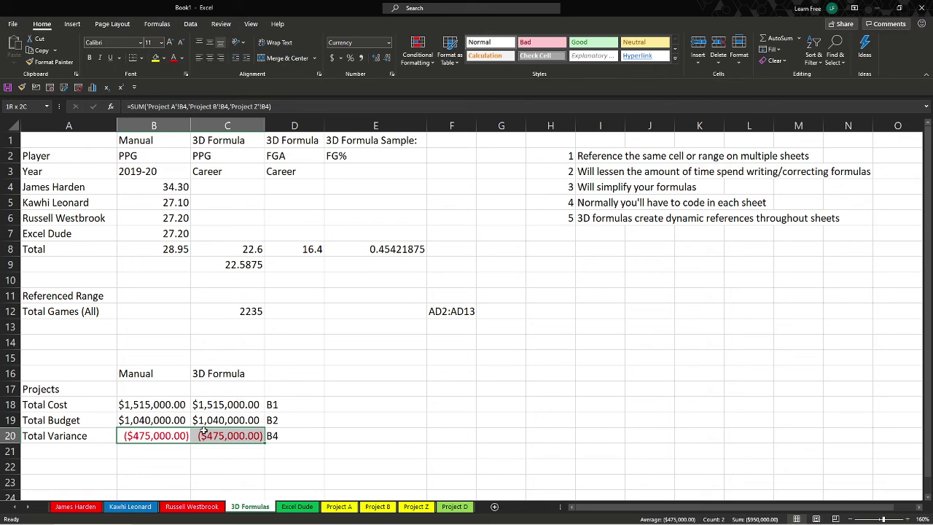
click(169, 455)
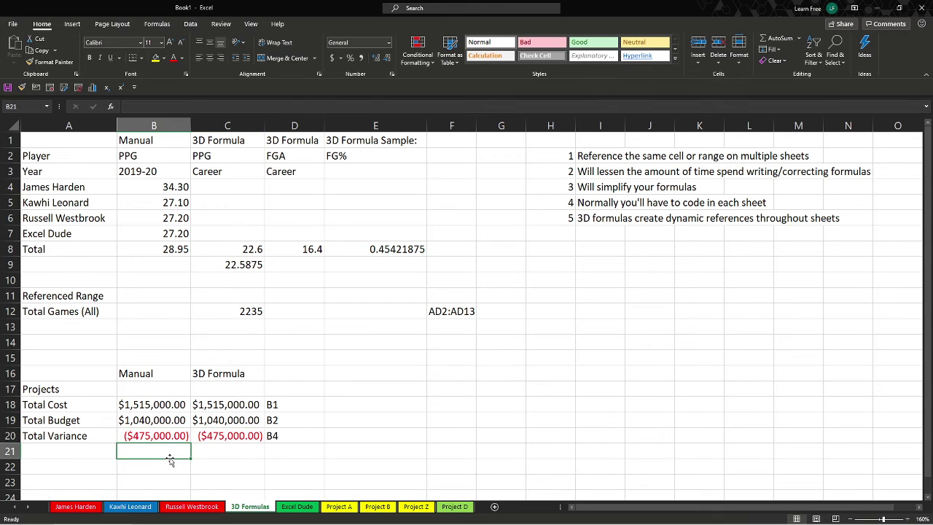
click(172, 406)
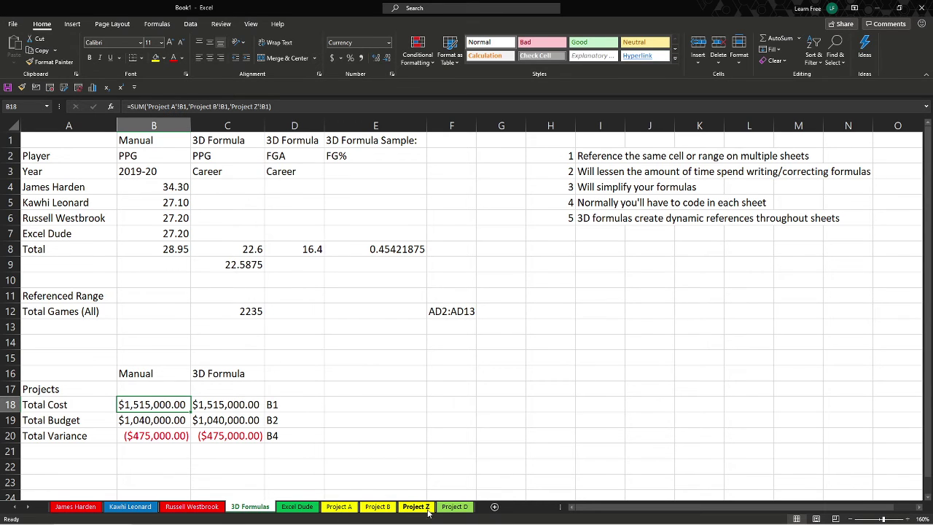
- Move Excel Dude after Kawhi Leonard and check totals update to 22.8, 17 and 3113
click(298, 507)
drag(267, 513, 173, 510)
click(327, 511)
click(310, 510)
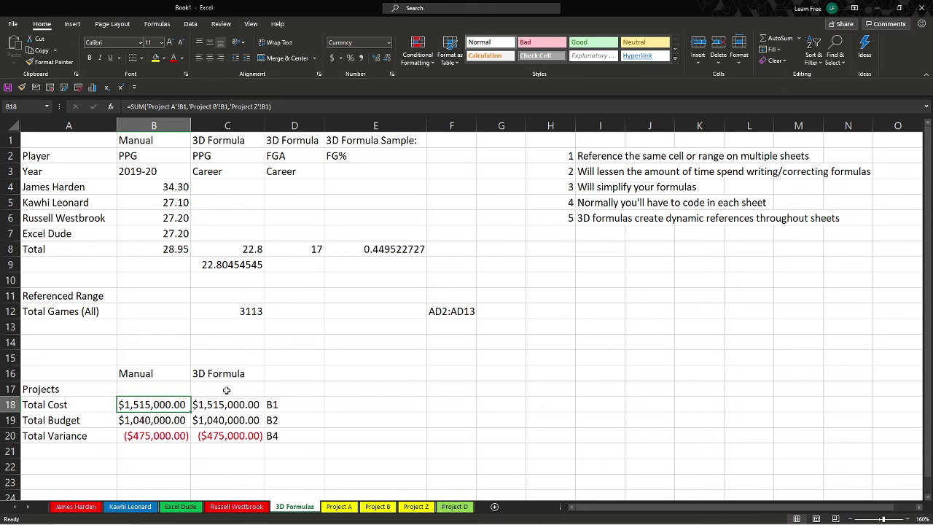
click(297, 403)
click(298, 420)
click(302, 447)
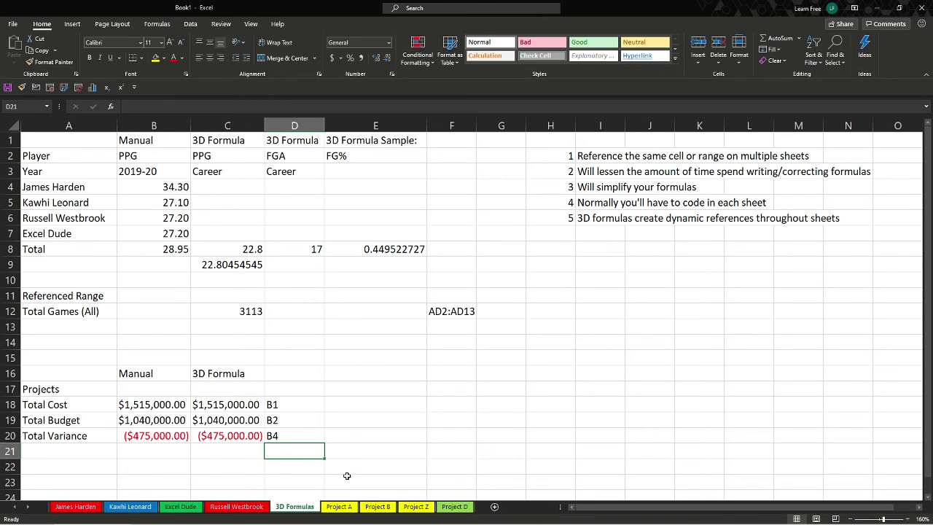
click(339, 508)
click(102, 135)
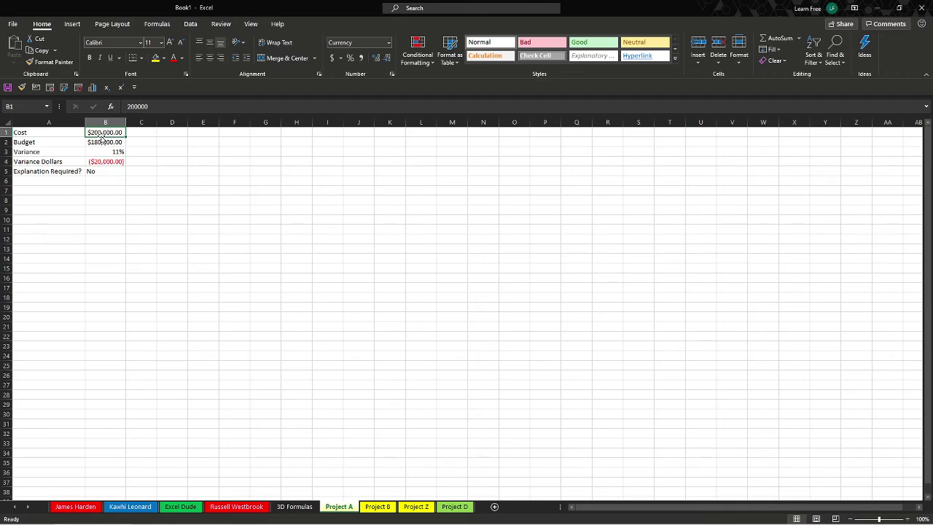
click(122, 142)
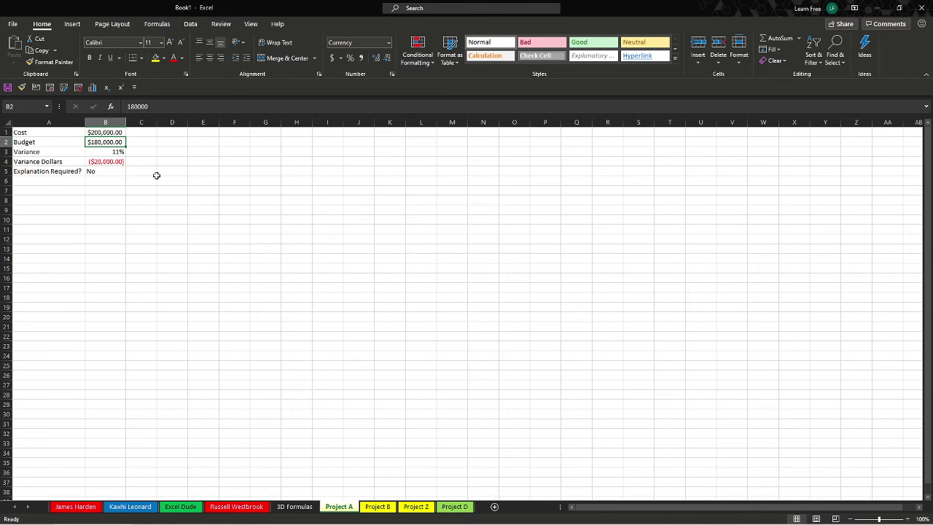
click(117, 133)
click(377, 508)
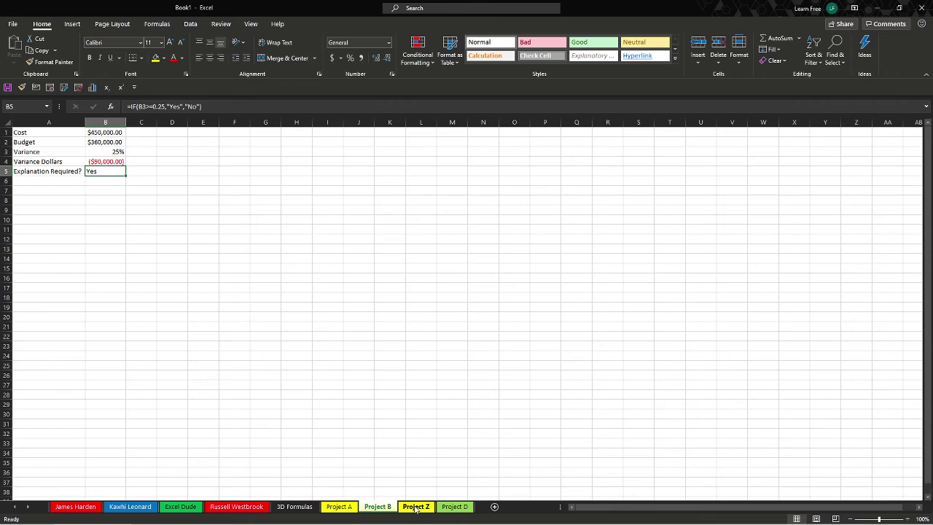
click(414, 509)
click(455, 508)
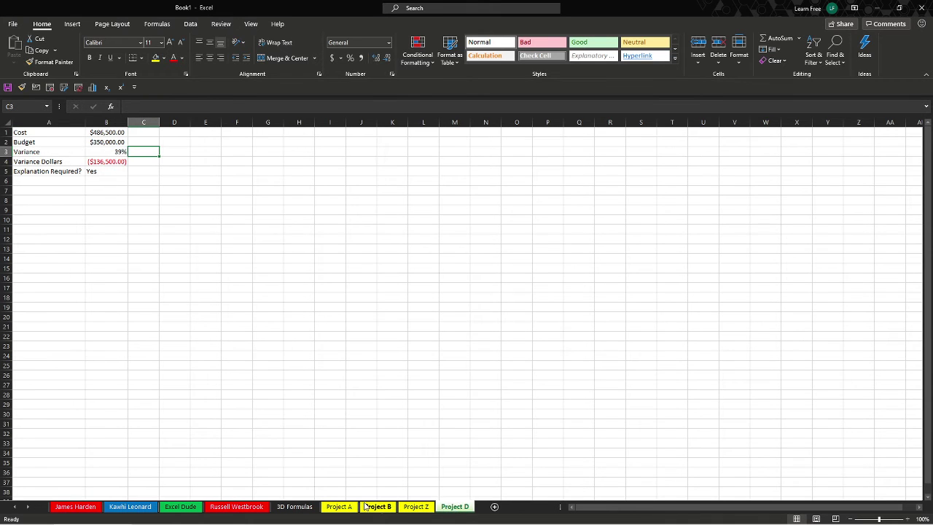
click(334, 506)
click(282, 507)
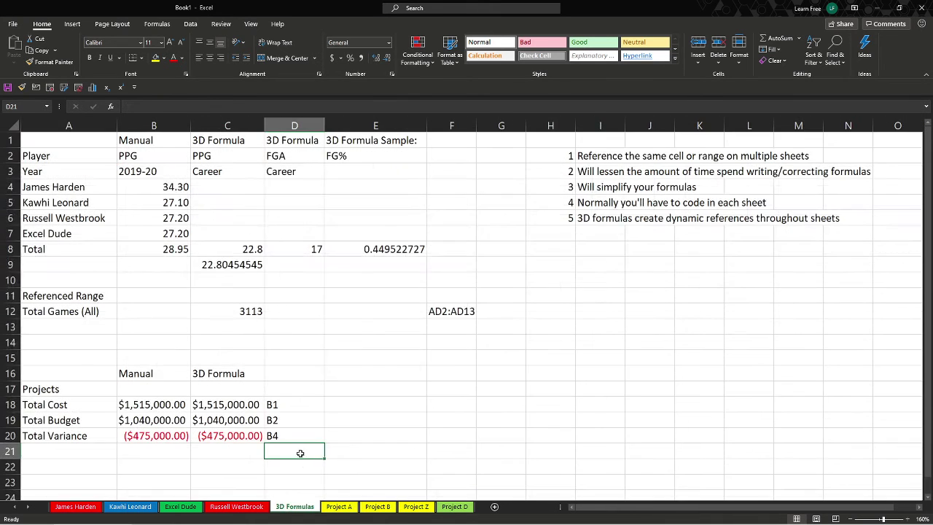
click(176, 405)
key(F2)
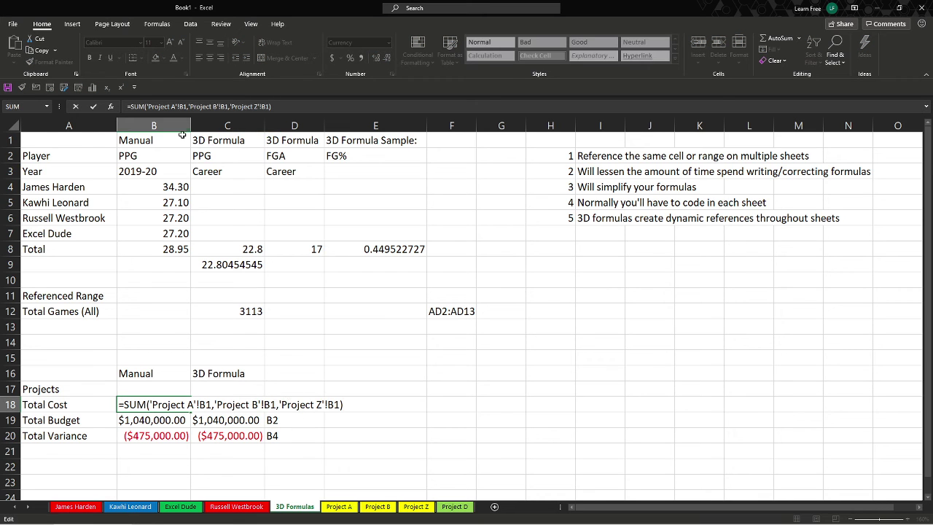
key(Escape)
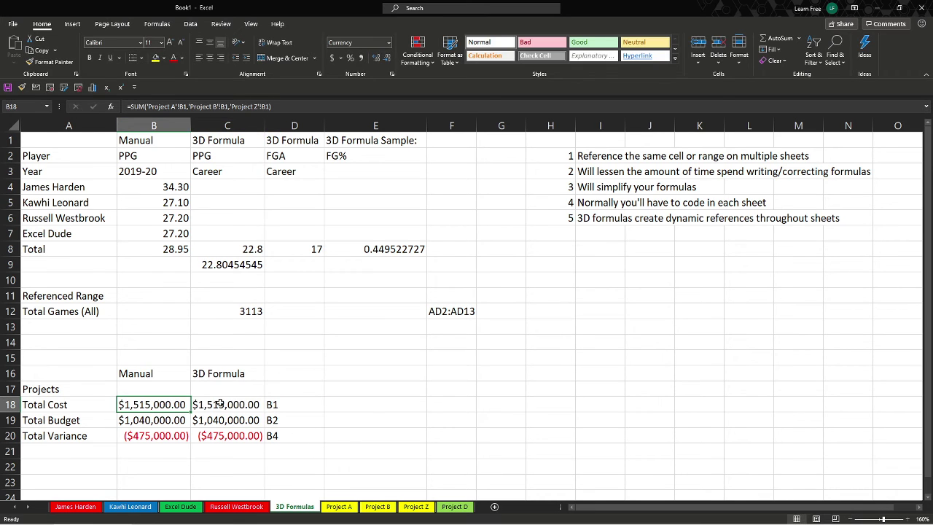
click(199, 405)
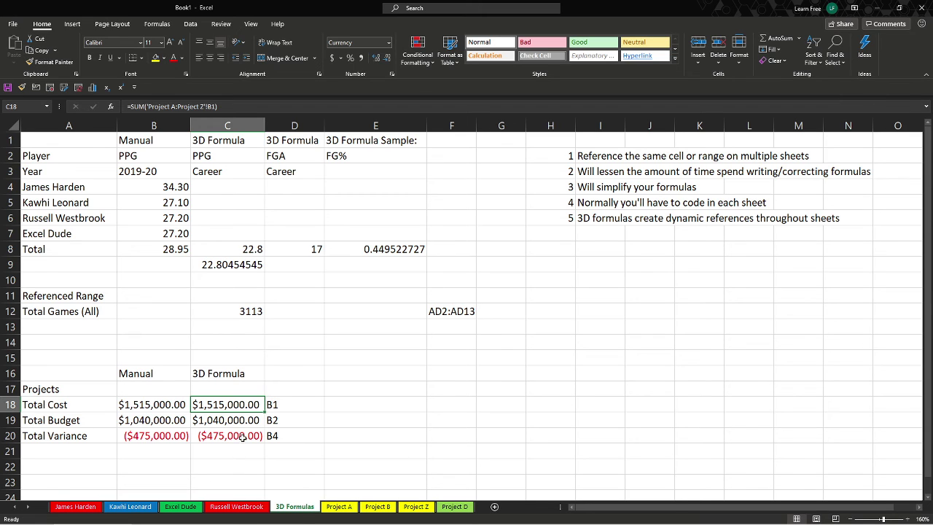
- Move Project D between Project B and Project Z, raising 3D Total Cost to $2,001,500.00
click(153, 406)
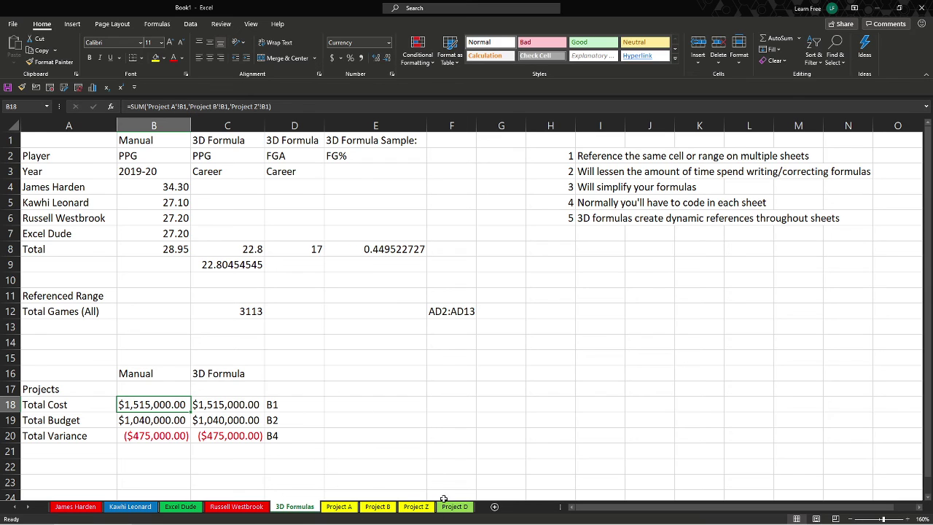
click(229, 405)
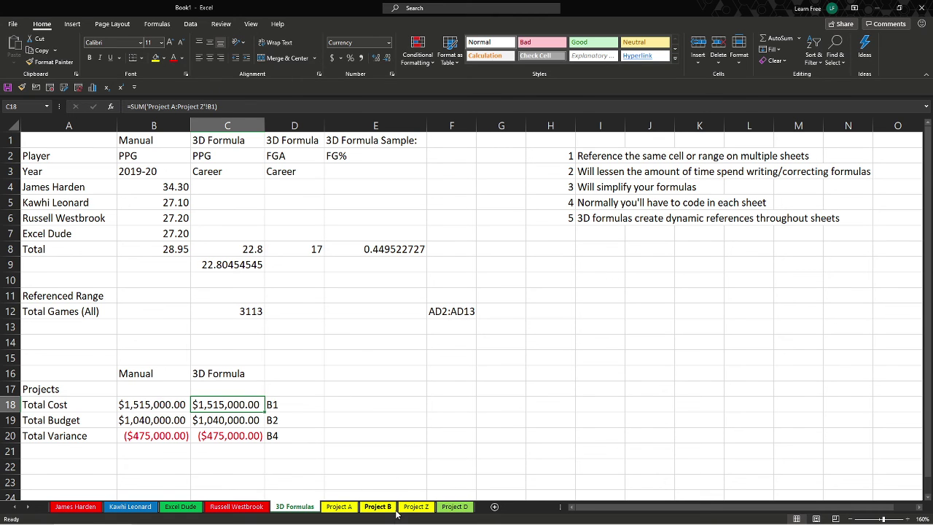
drag(464, 510, 399, 511)
click(310, 507)
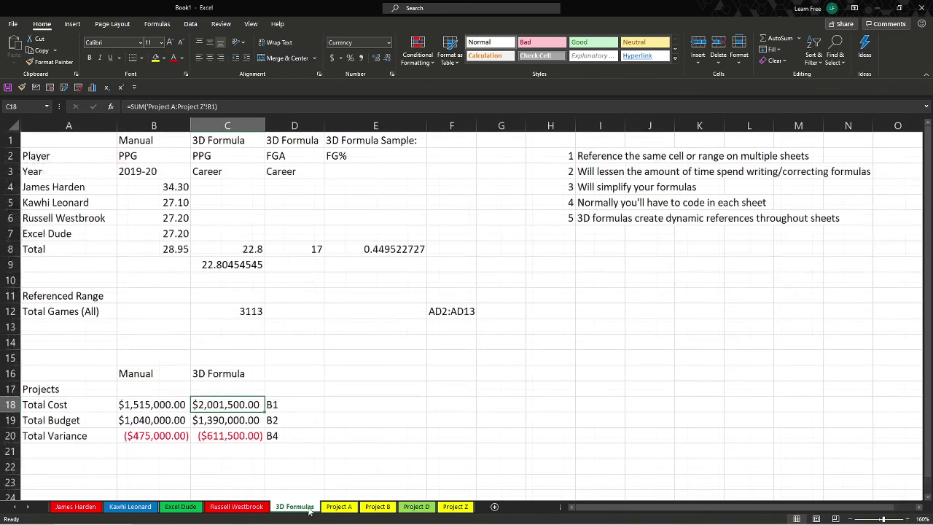
click(238, 421)
click(244, 440)
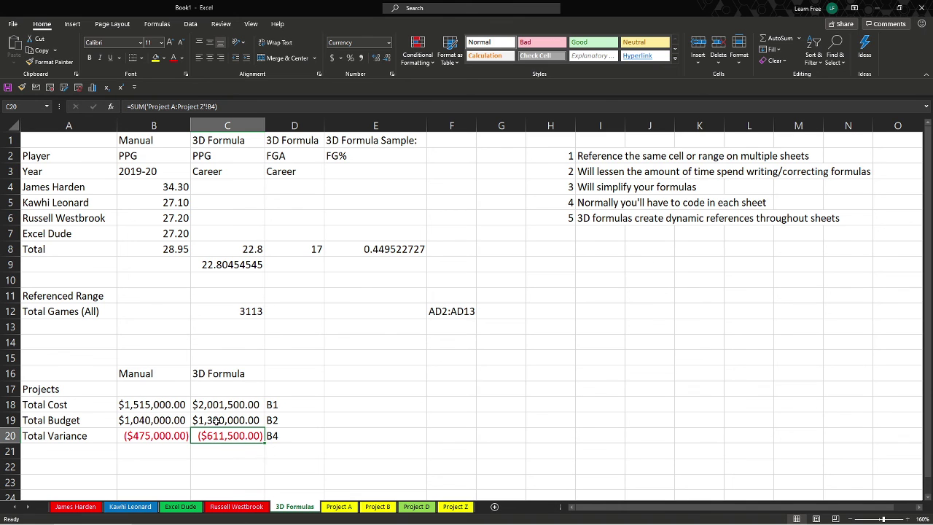
- Set Project D's cost in B1 to 0, returning 3D Total Cost to $1,515,000.00
click(416, 506)
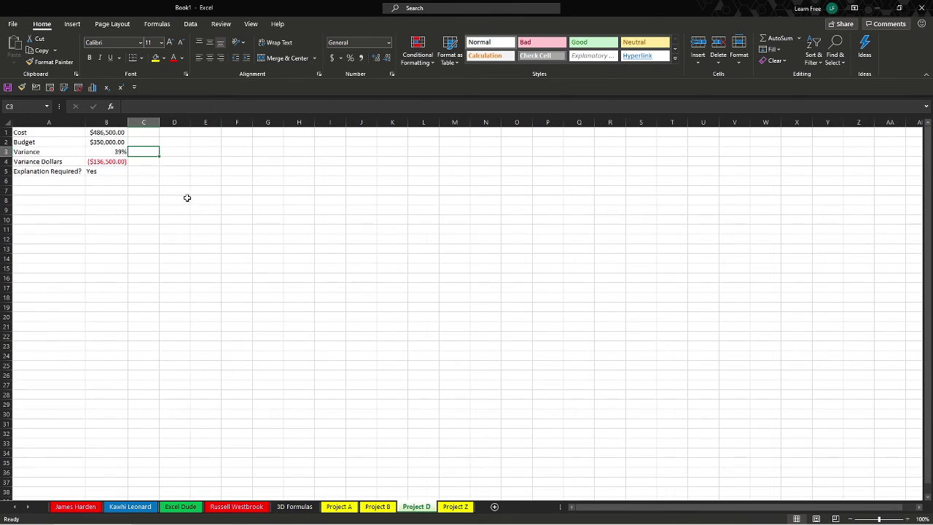
click(110, 140)
click(108, 134)
text(0)
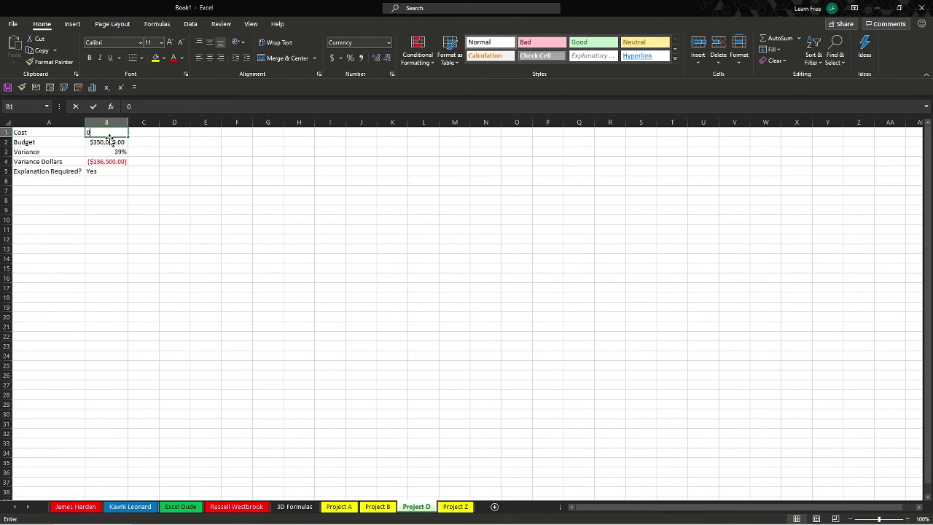
key(Return)
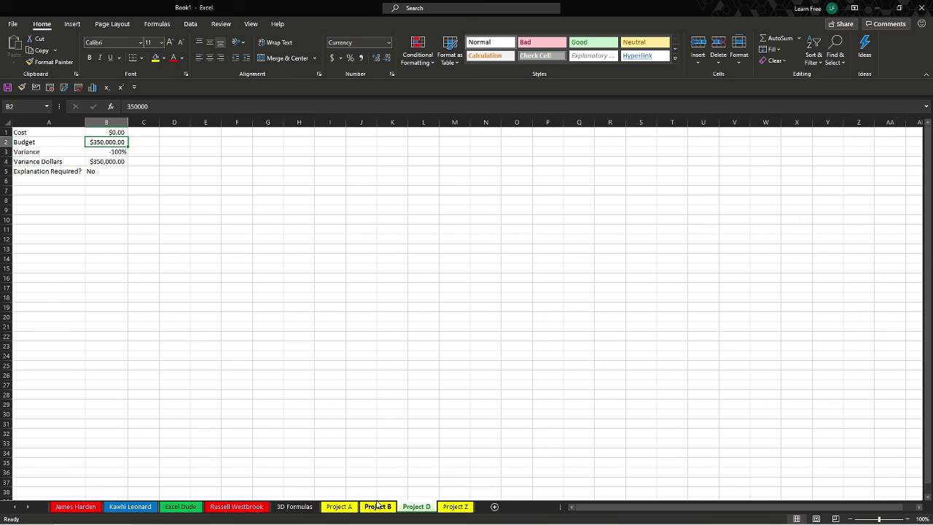
click(306, 508)
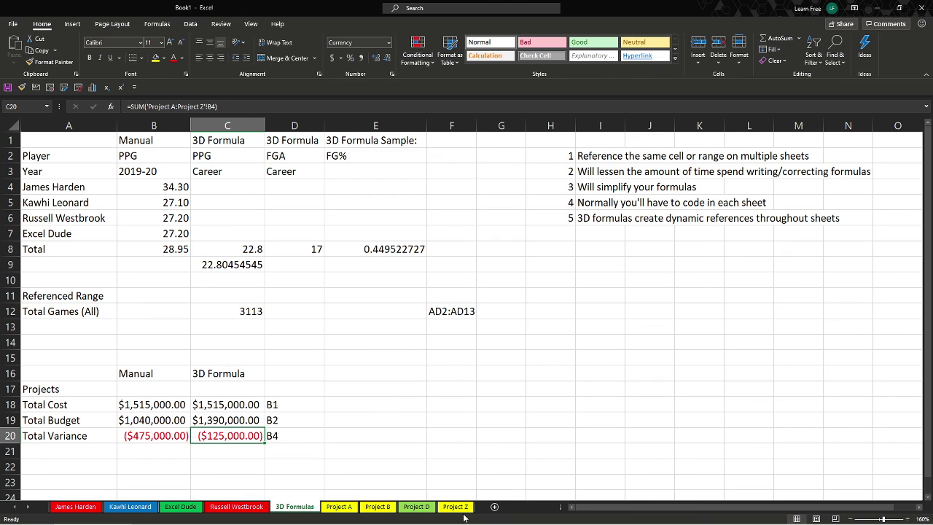
click(93, 151)
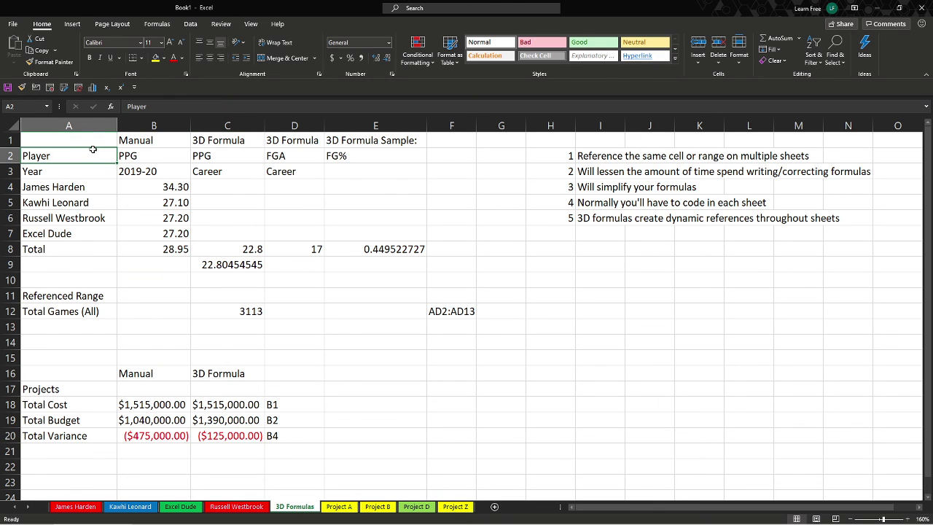